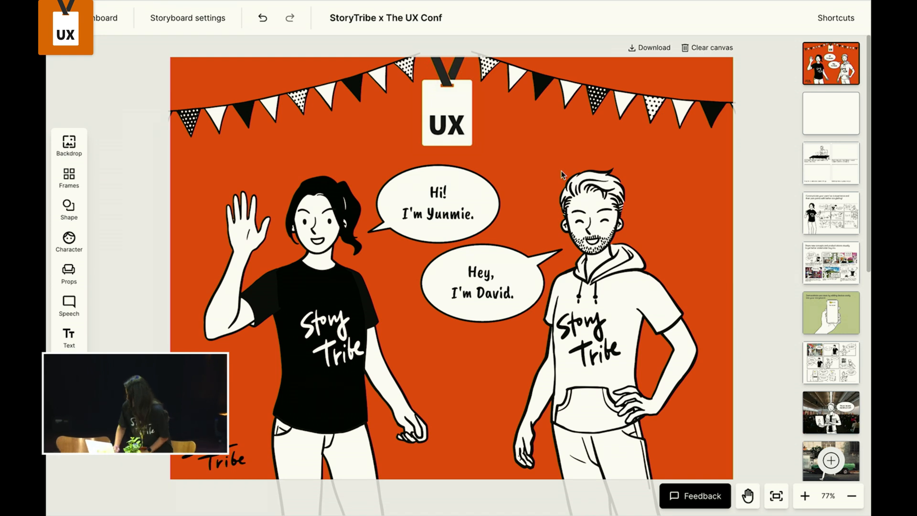
Step: Add frames to the blank second storyboard page and set them to 4 columns and 3 rows
click(831, 100)
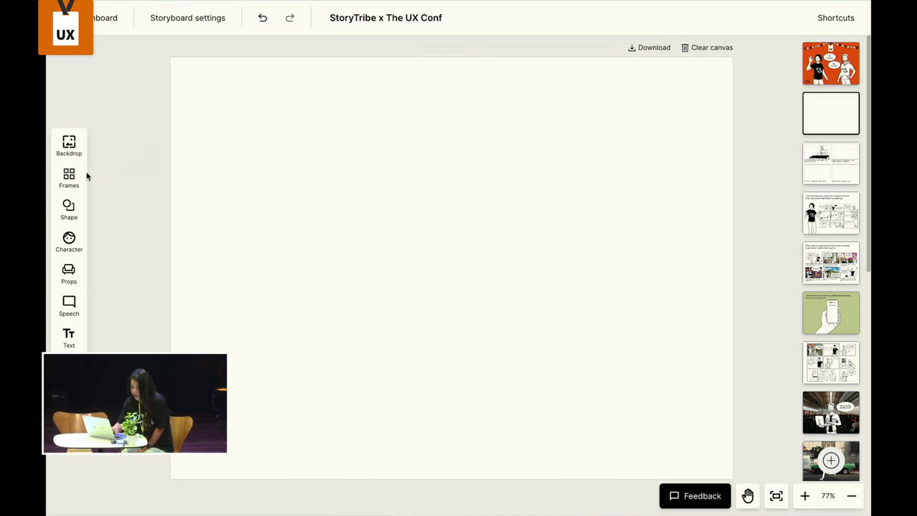
click(74, 182)
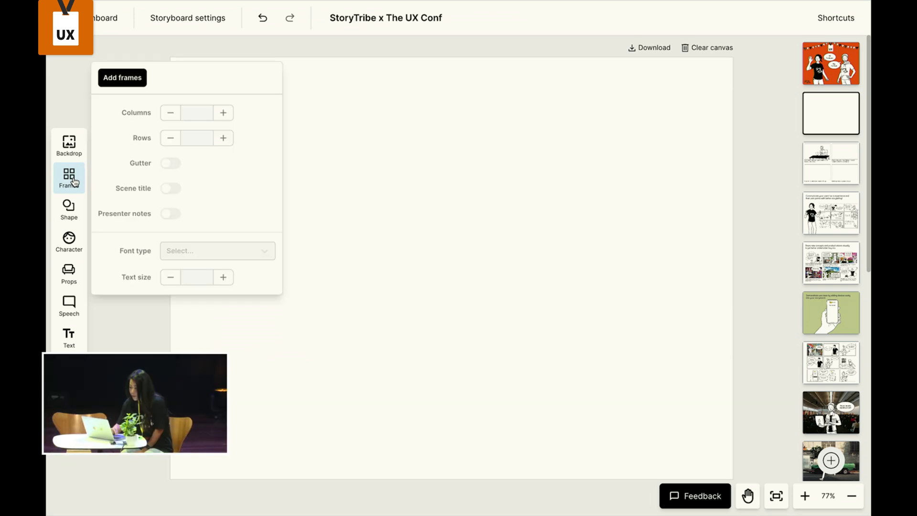
click(408, 167)
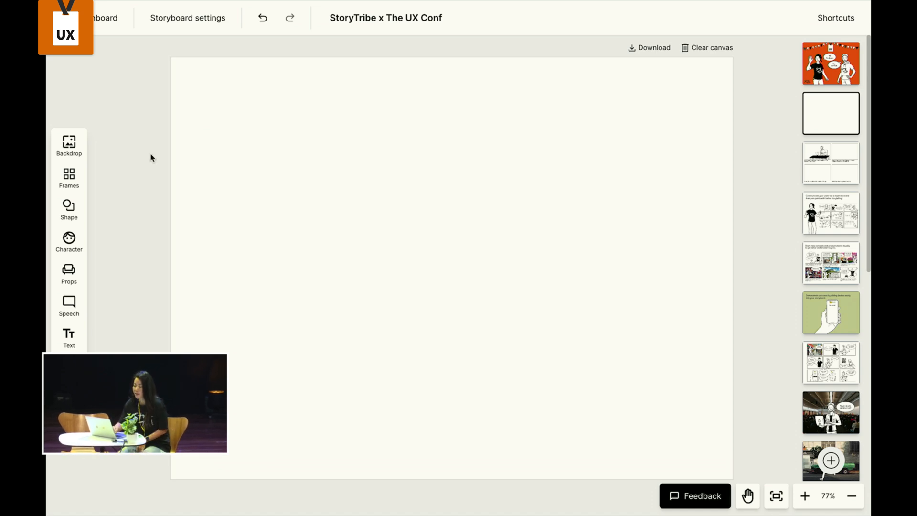
click(70, 180)
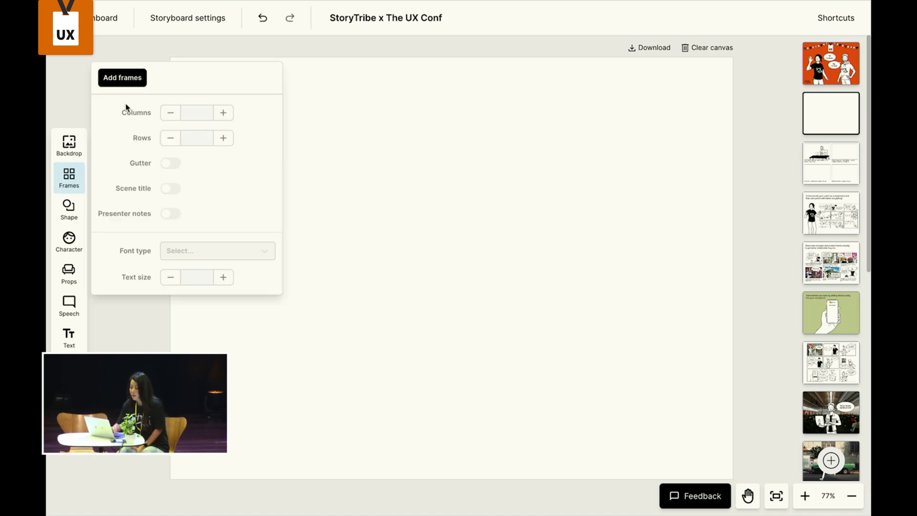
click(129, 79)
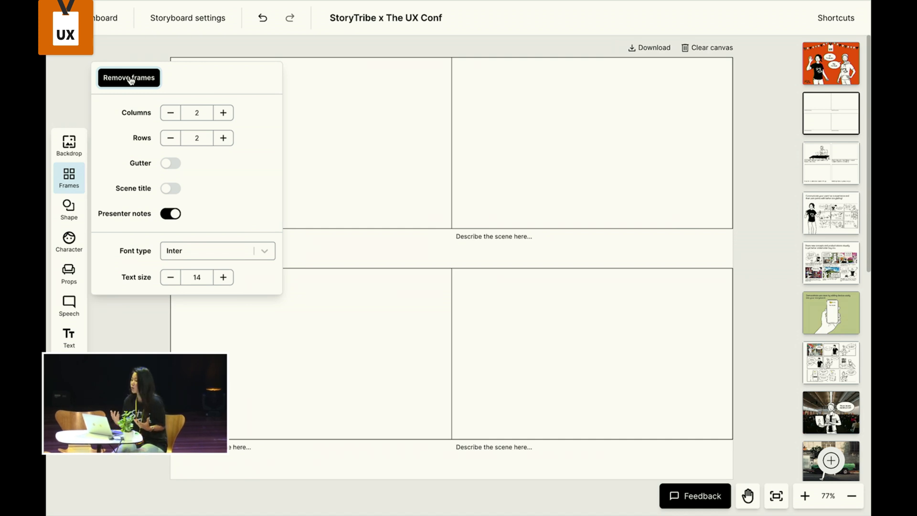
click(223, 114)
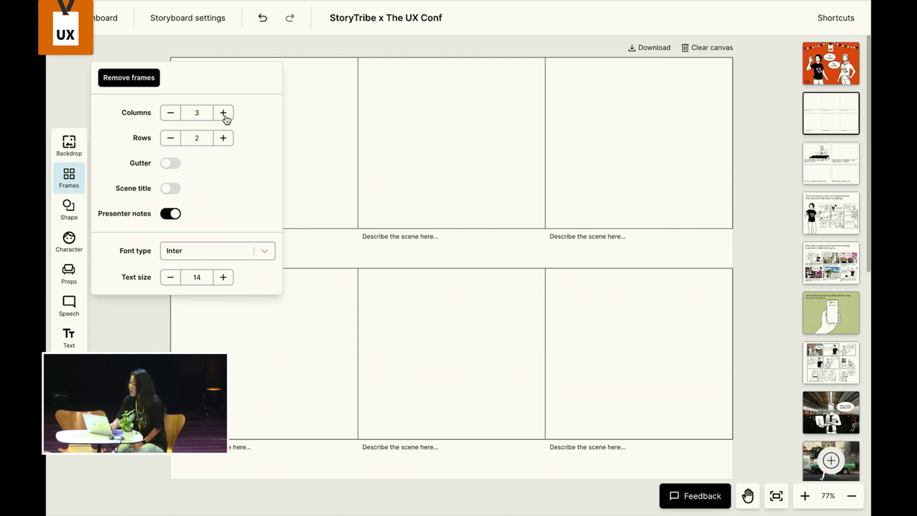
click(223, 113)
click(222, 138)
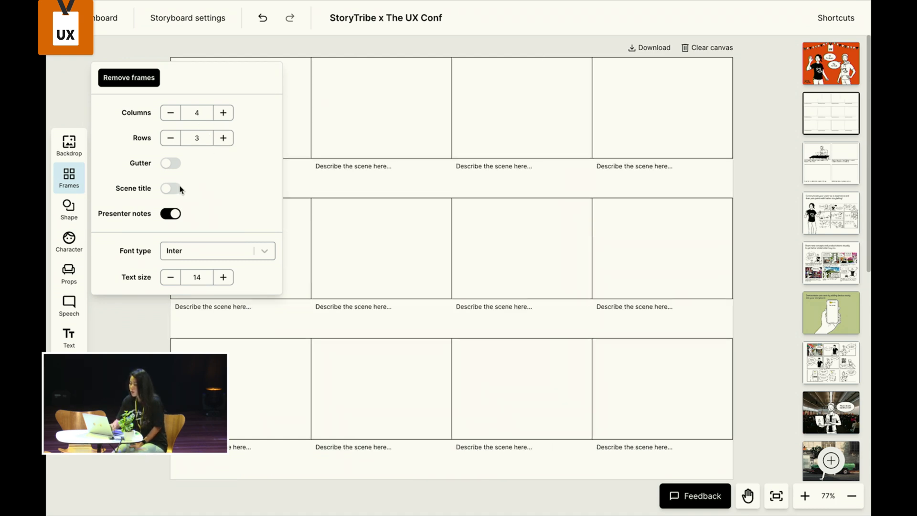
Step: Turn on the gutter and scene titles for the frames, and switch presenter notes off and on again
click(165, 163)
click(162, 166)
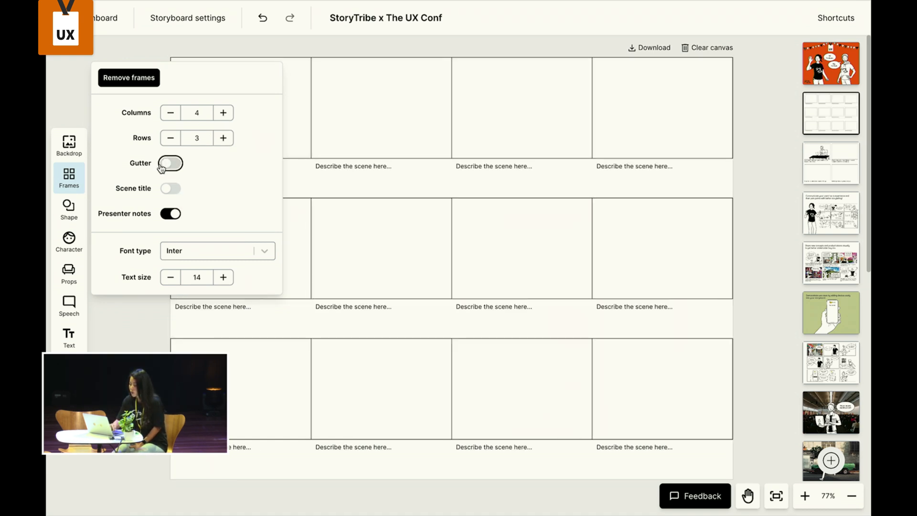
click(171, 164)
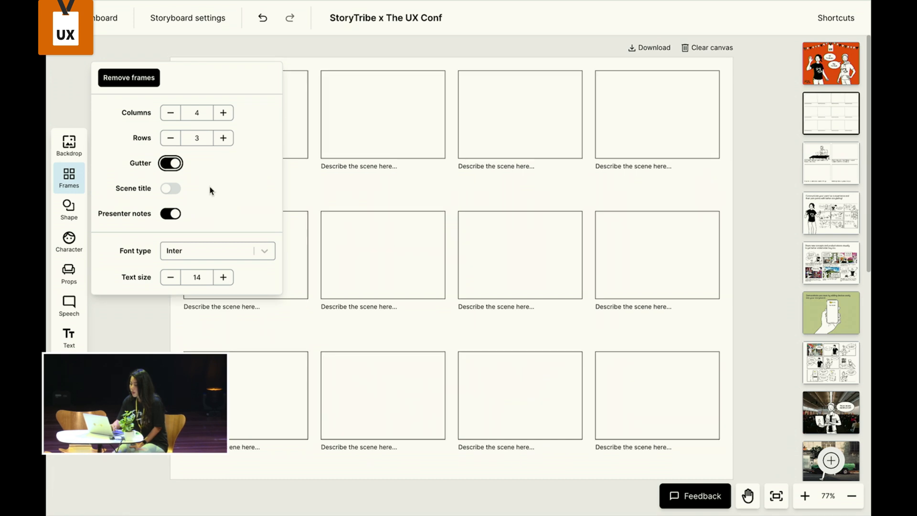
click(173, 191)
scroll(368, 245, up, 5)
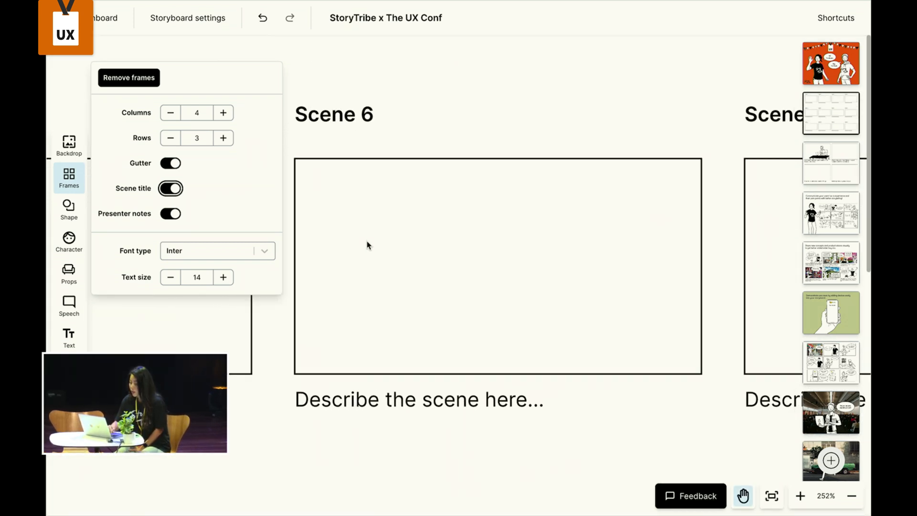
click(176, 217)
click(177, 219)
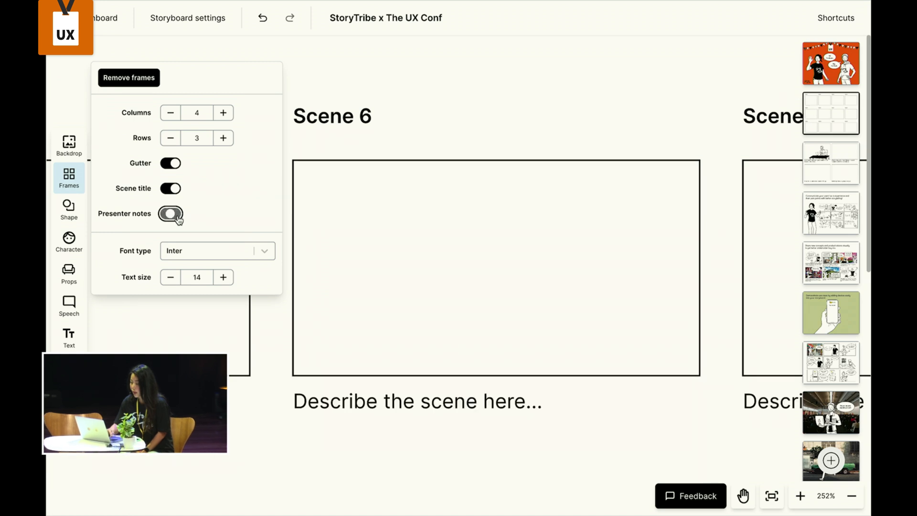
scroll(375, 258, down, 3)
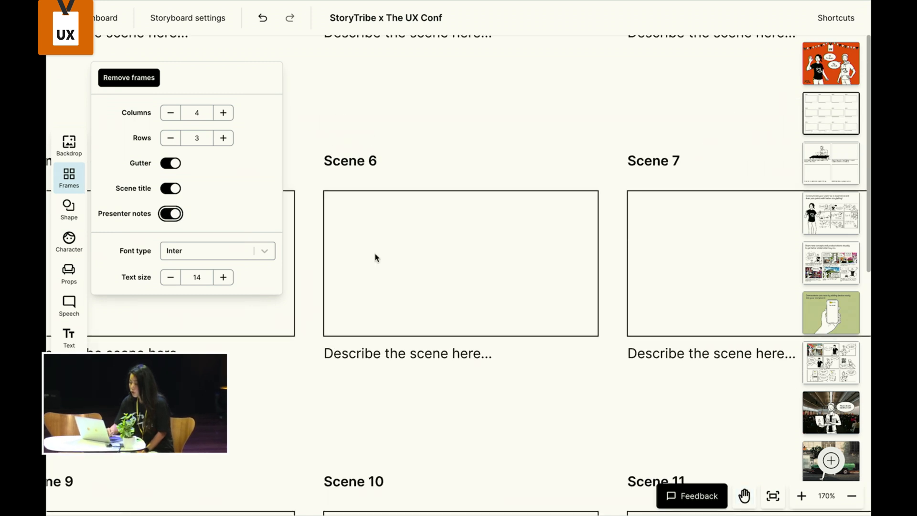
Step: Set the text size of the frame titles and notes to 21
click(265, 252)
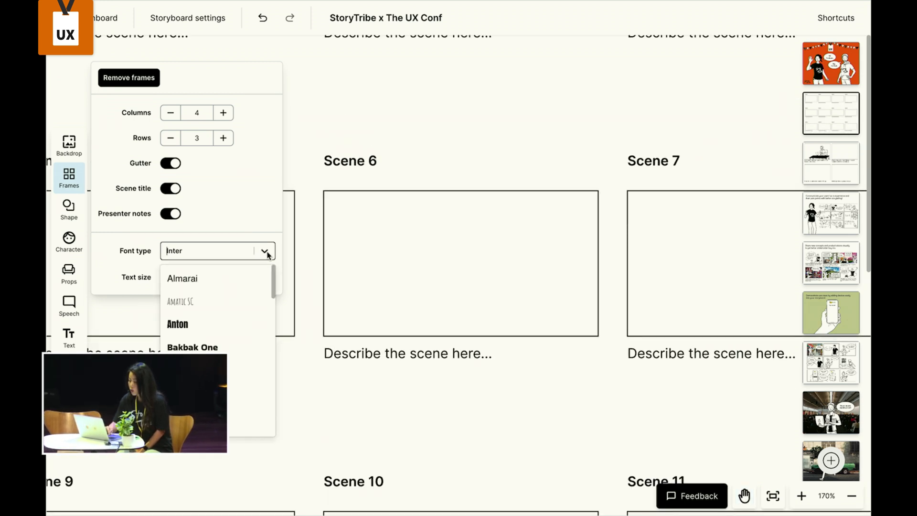
click(252, 228)
click(225, 280)
click(225, 280)
click(225, 281)
click(225, 280)
click(225, 281)
click(225, 280)
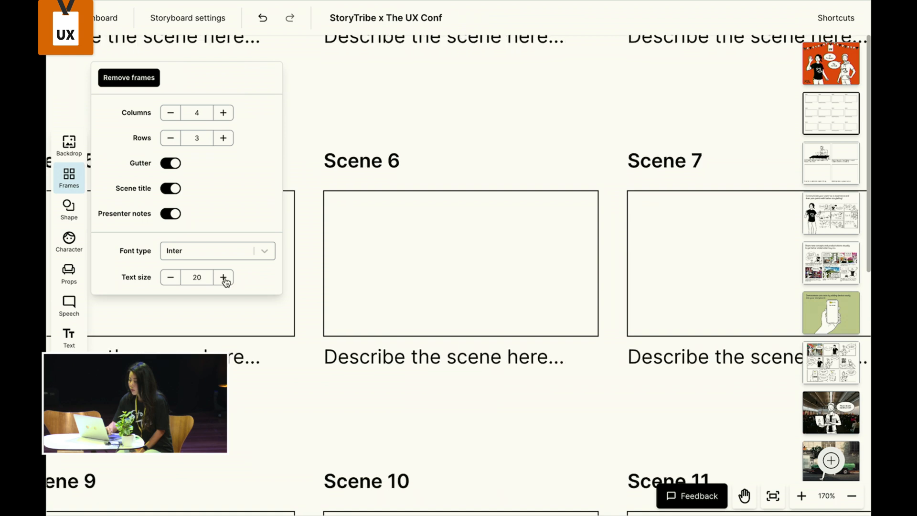
click(225, 280)
scroll(449, 288, down, 5)
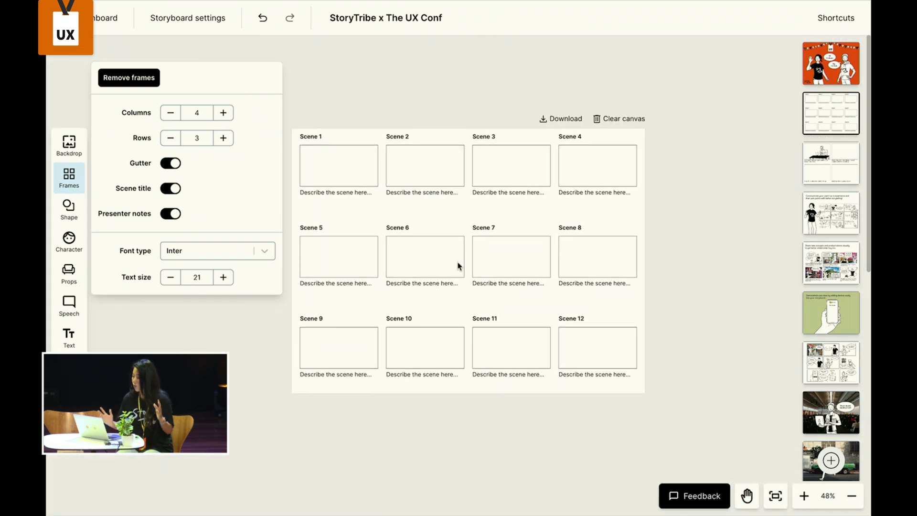
Step: On the third storyboard page, add a thought bubble to the first frame with its tail pointing at the seated man's head
click(837, 171)
scroll(508, 273, up, 3)
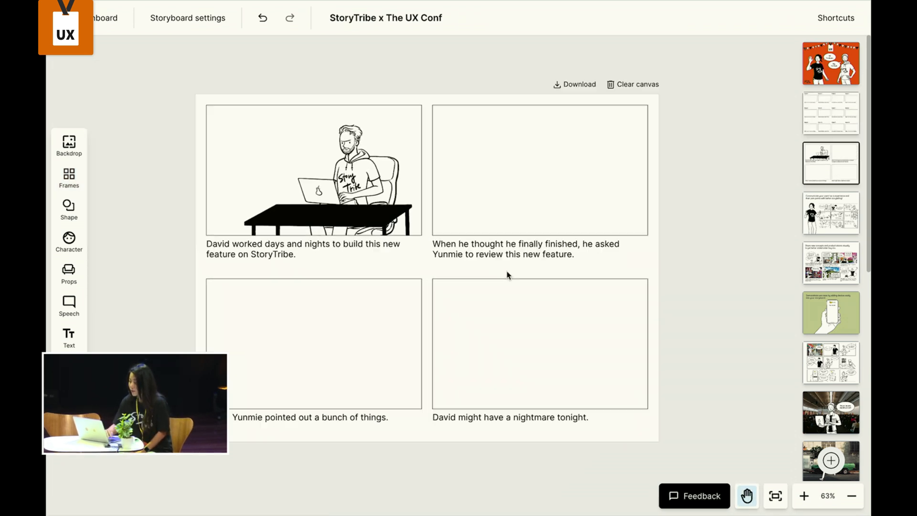
scroll(508, 275, up, 2)
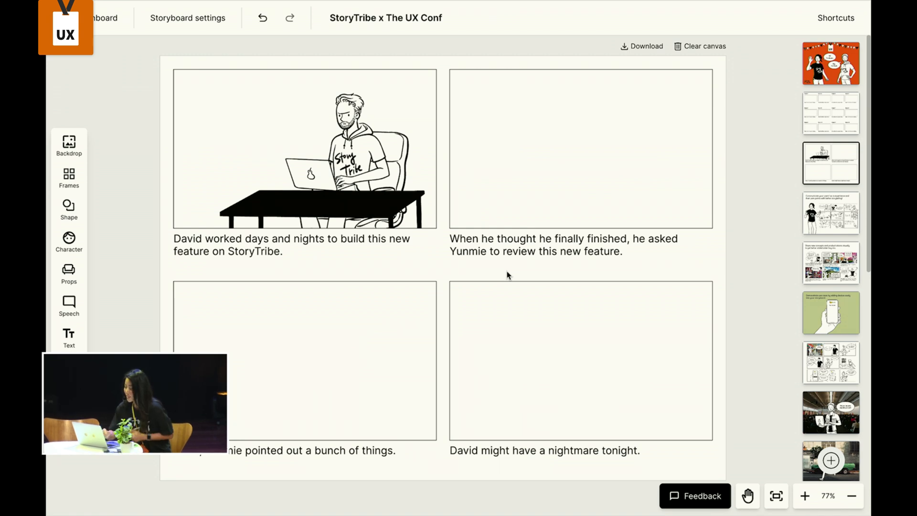
scroll(301, 140, up, 1)
scroll(301, 141, up, 5)
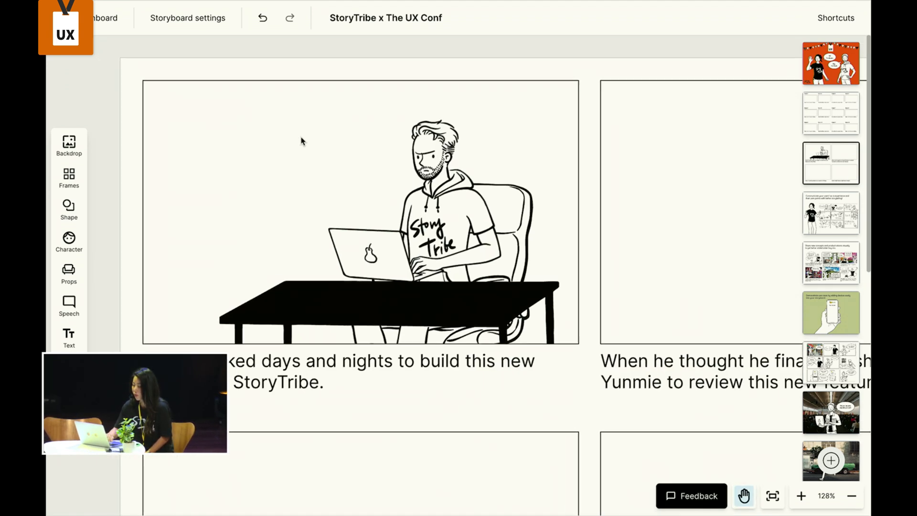
scroll(301, 141, left, 1)
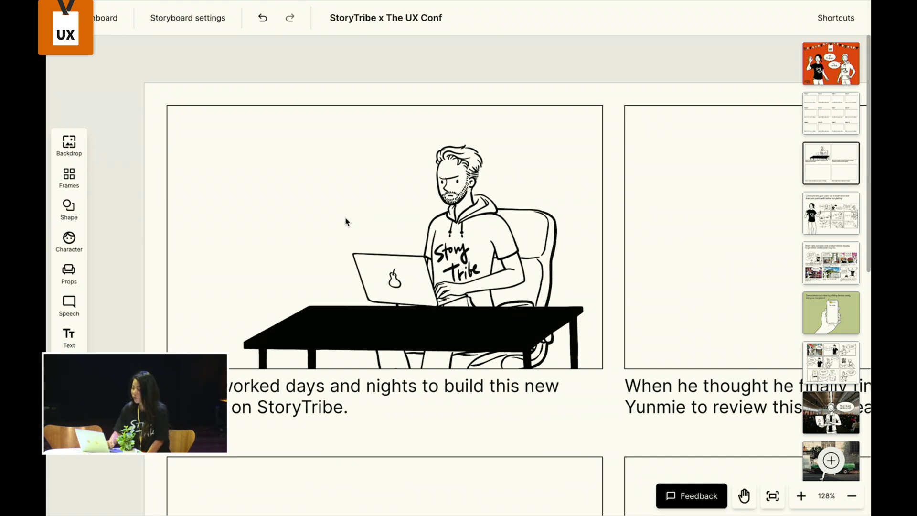
click(70, 304)
click(180, 227)
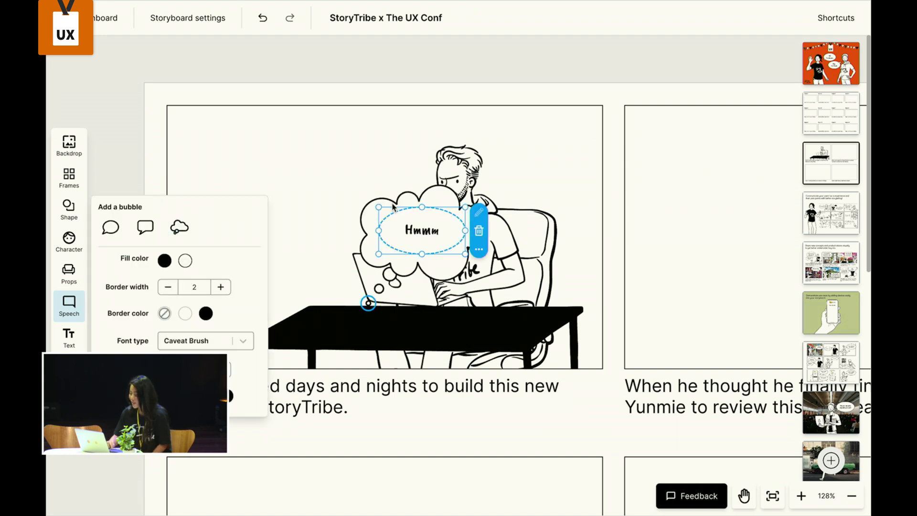
drag(442, 230, 325, 179)
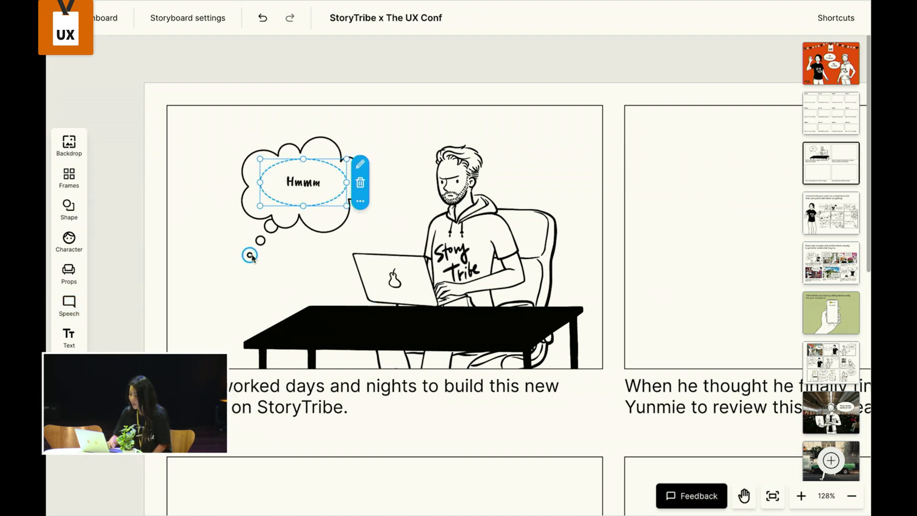
drag(250, 254, 419, 193)
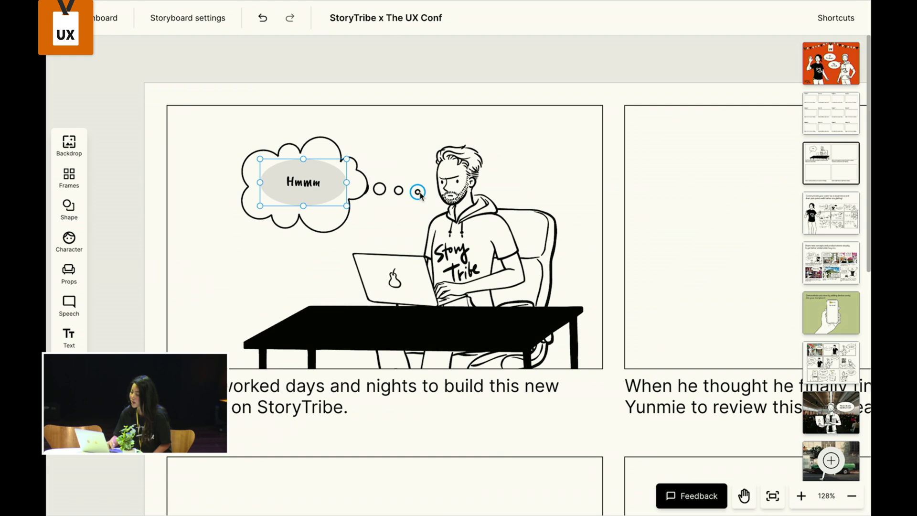
Step: Clear the default text inside the thought bubble
click(325, 185)
double_click(325, 186)
key(BackSpace)
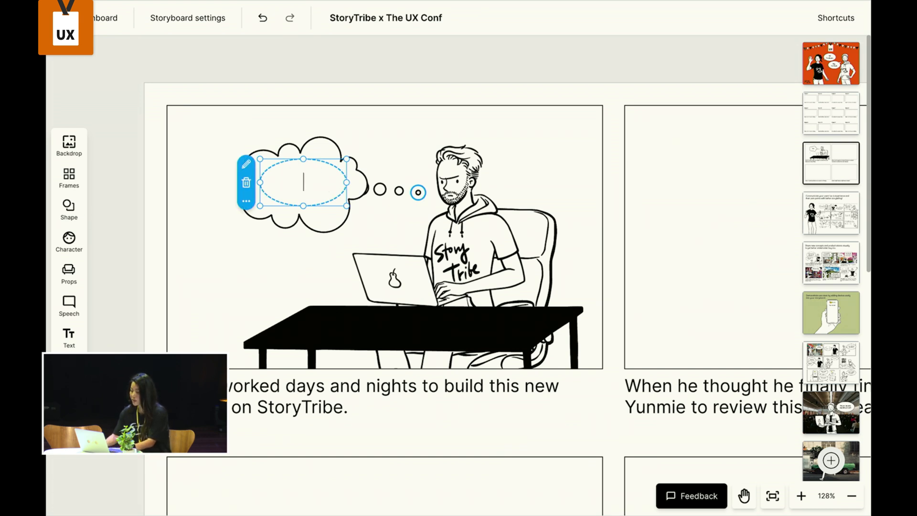
Step: Add the emoji prop with streaming tears, bring it forward and fit it inside the thought bubble
click(92, 272)
click(80, 250)
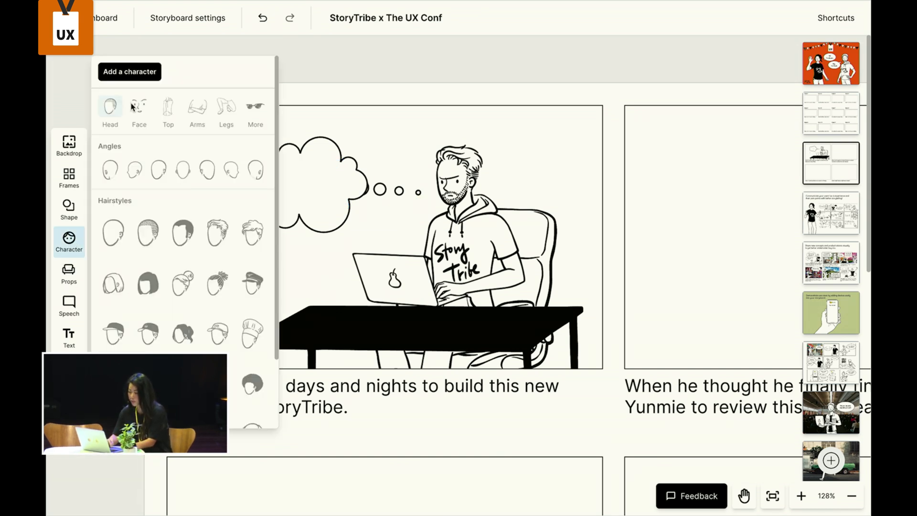
click(72, 278)
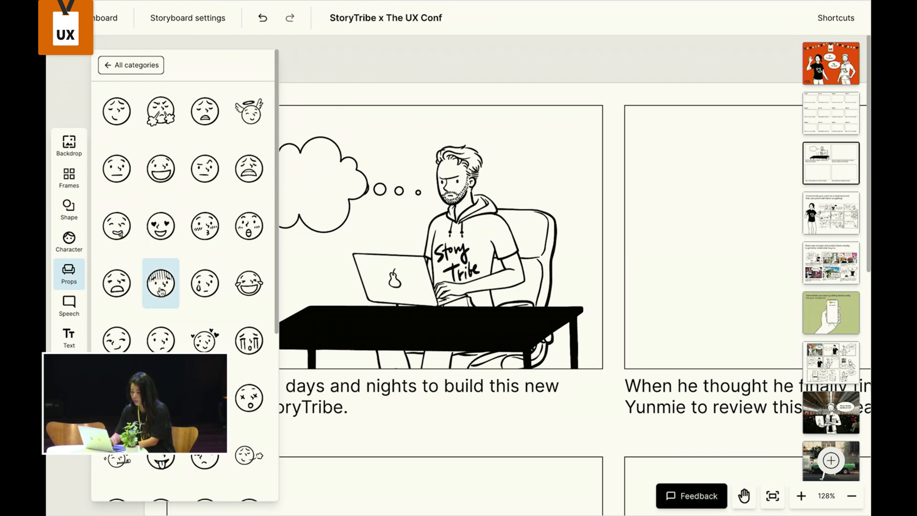
scroll(160, 281, down, 1)
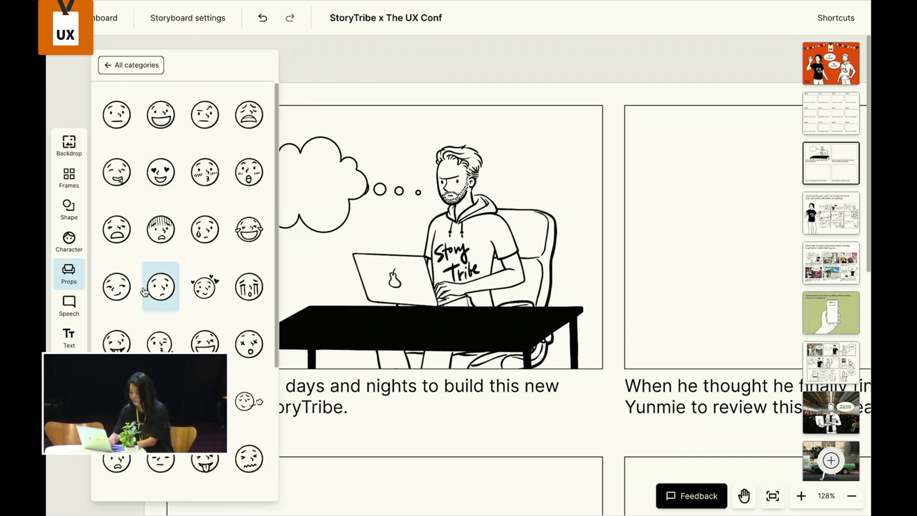
click(462, 232)
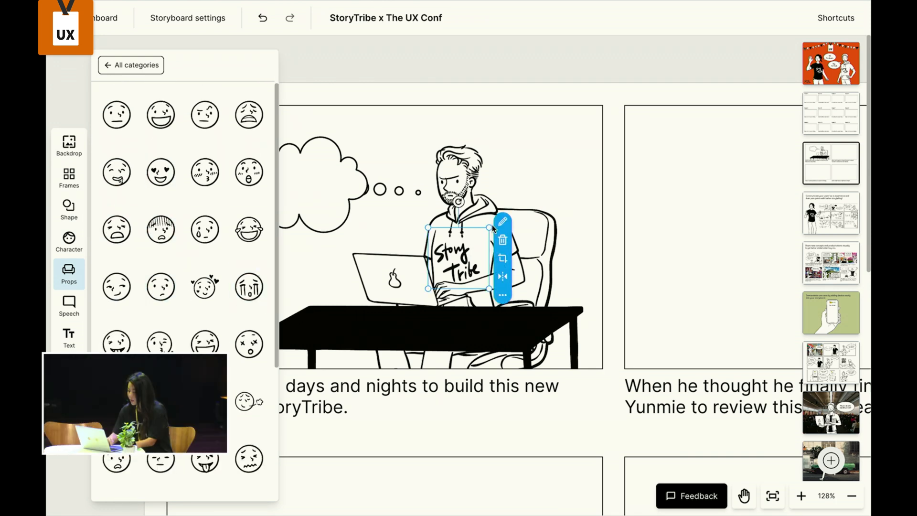
drag(489, 228, 329, 165)
key(super+])
click(156, 216)
Step: Duplicate the seated man with the laptop from the first frame into the second frame
scroll(157, 274, right, 1)
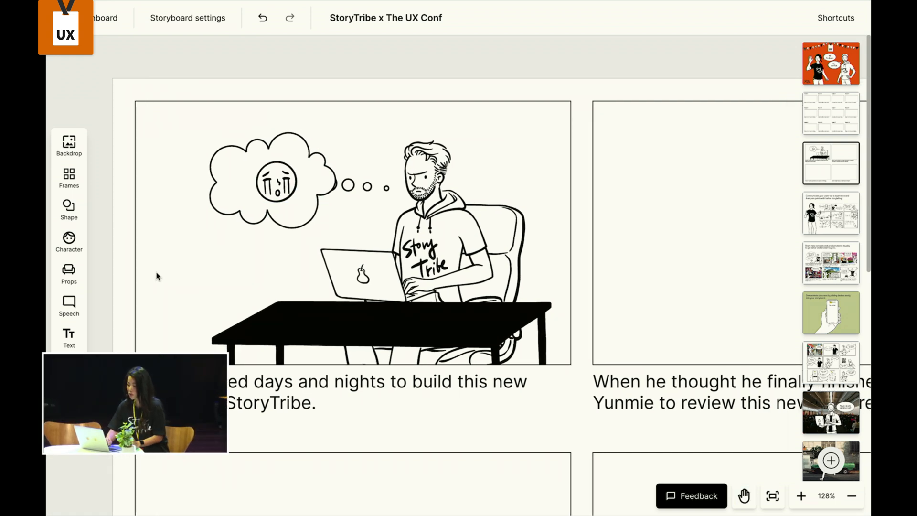
scroll(245, 307, down, 3)
scroll(245, 307, right, 5)
scroll(245, 307, up, 2)
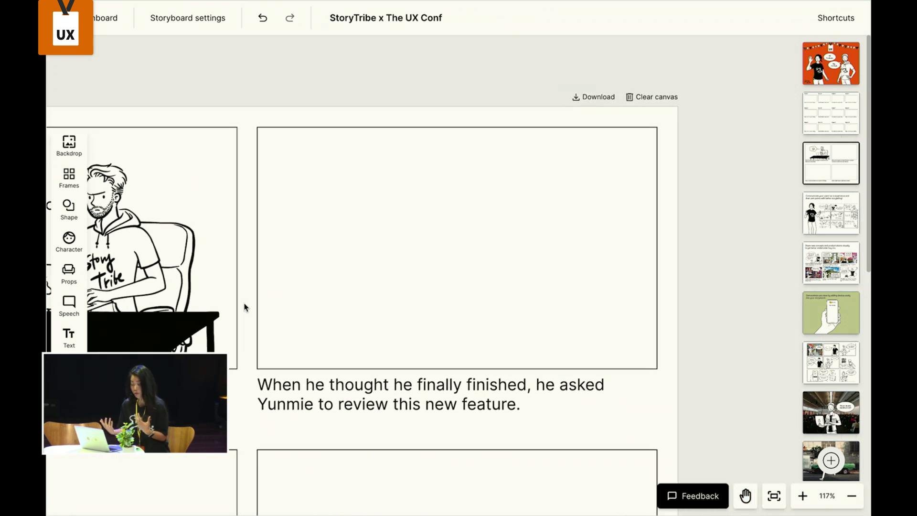
scroll(354, 300, left, 3)
click(195, 252)
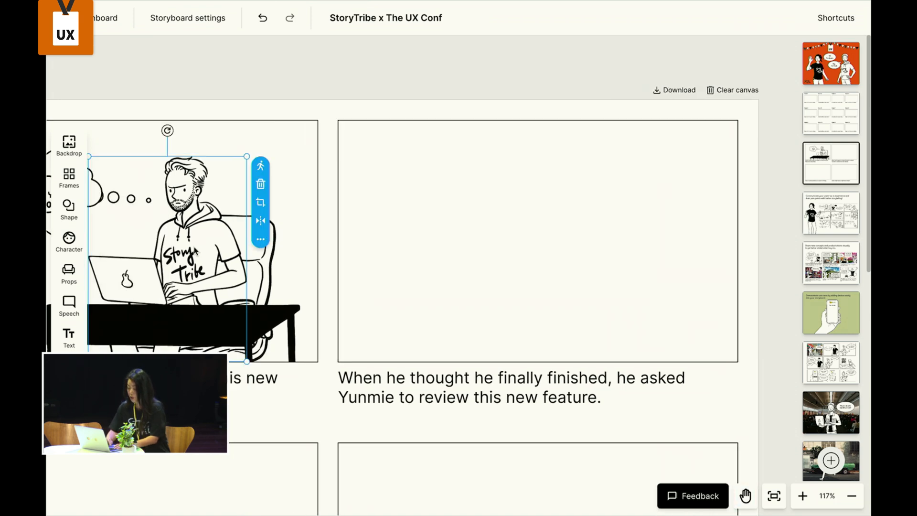
drag(195, 252, 446, 244)
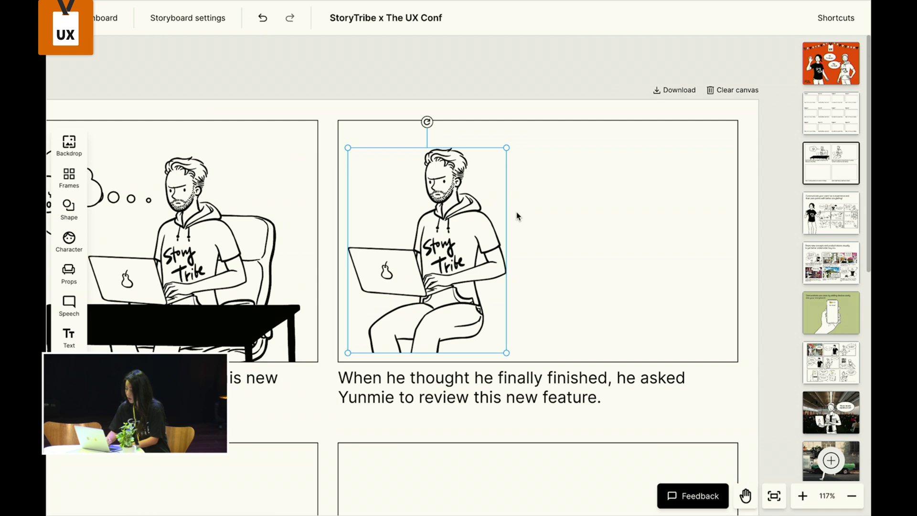
Step: Reposition the copied man in the second frame, flip him horizontally and enlarge him slightly
scroll(487, 241, up, 3)
scroll(478, 243, down, 4)
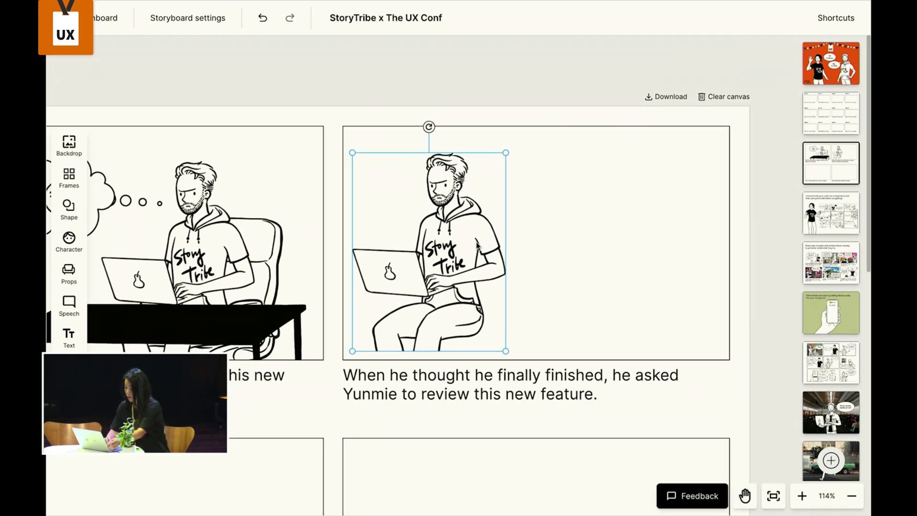
drag(448, 253, 475, 242)
key(shift+h)
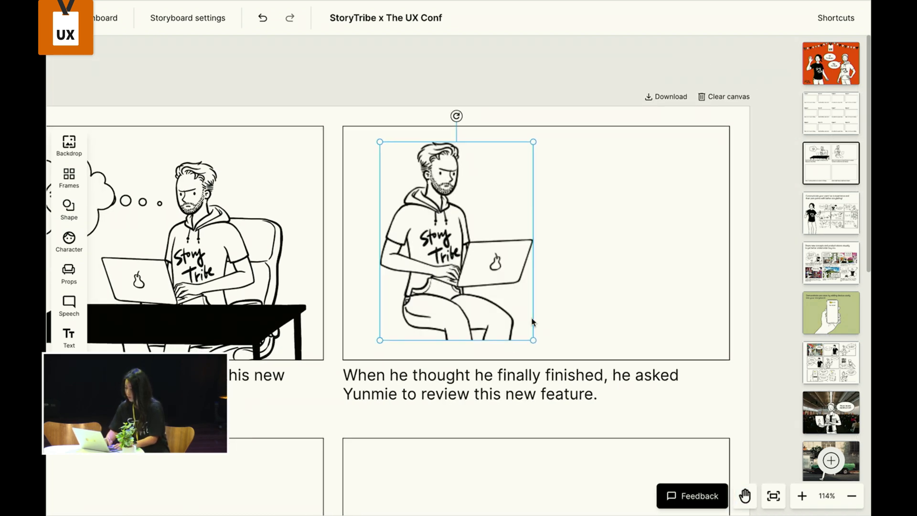
mouse_move(533, 340)
mouse_down()
mouse_move(525, 337)
mouse_move(542, 351)
mouse_up()
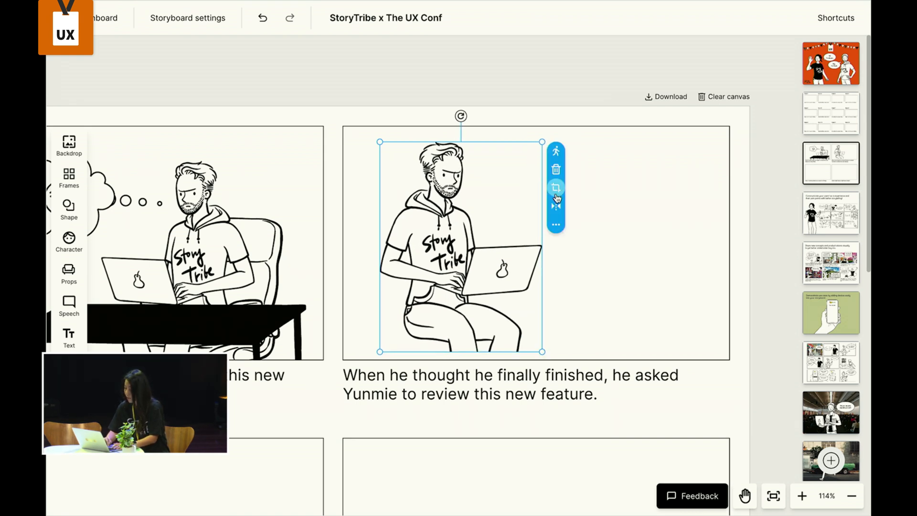
Step: Restyle the man in the second frame with a smiling closed-eye face, one open-palm arm gesture and straight standing legs
click(556, 151)
click(137, 111)
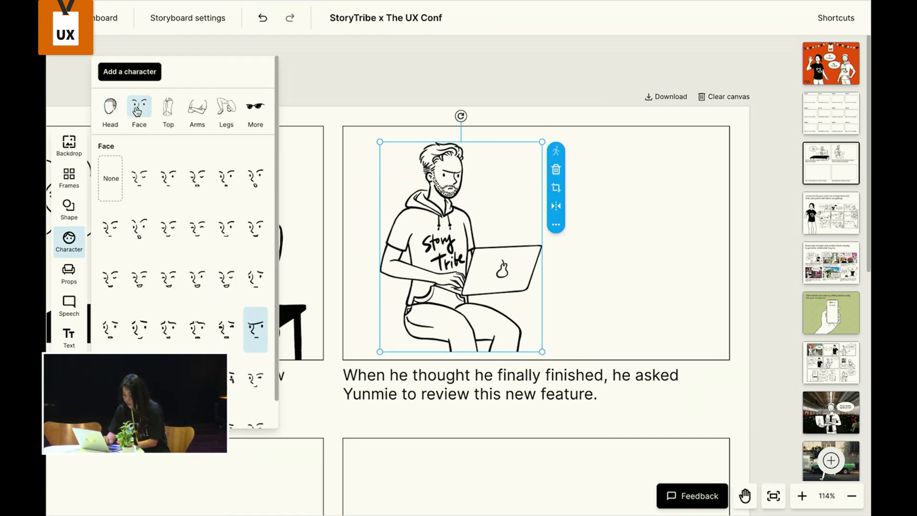
click(197, 229)
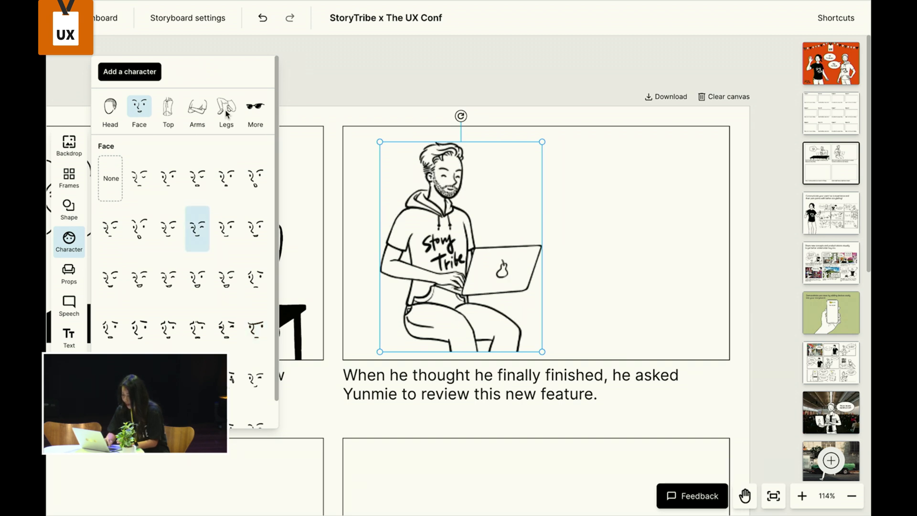
click(197, 110)
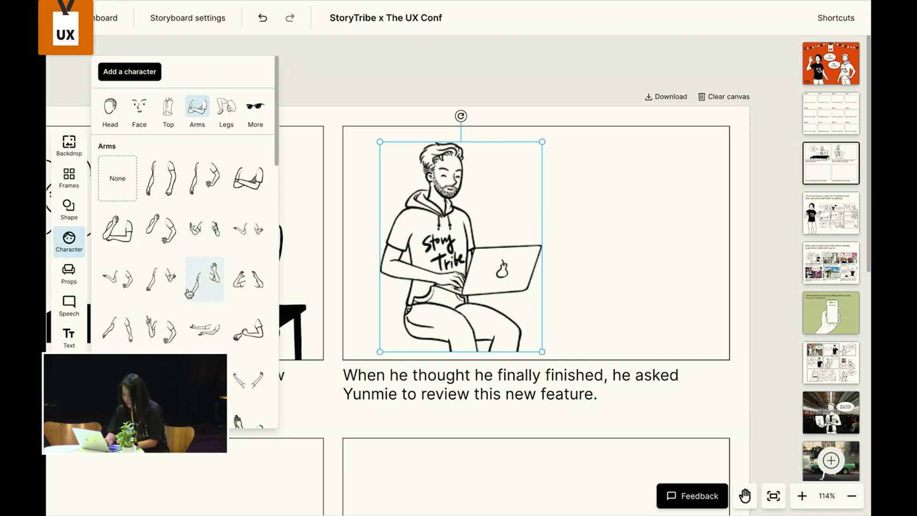
click(162, 282)
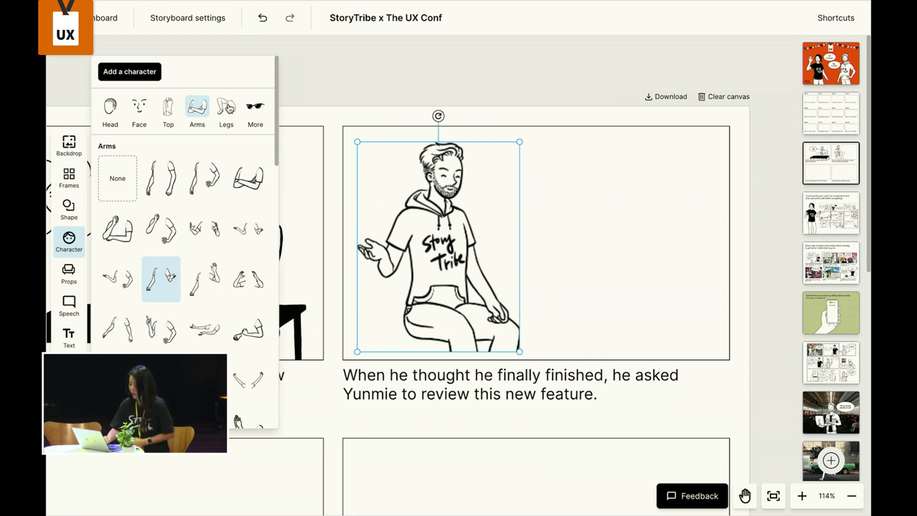
click(229, 109)
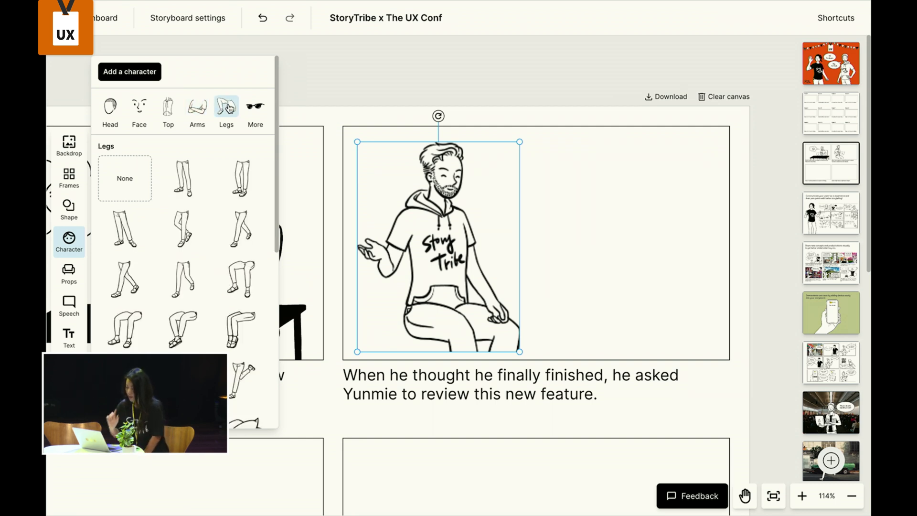
click(183, 179)
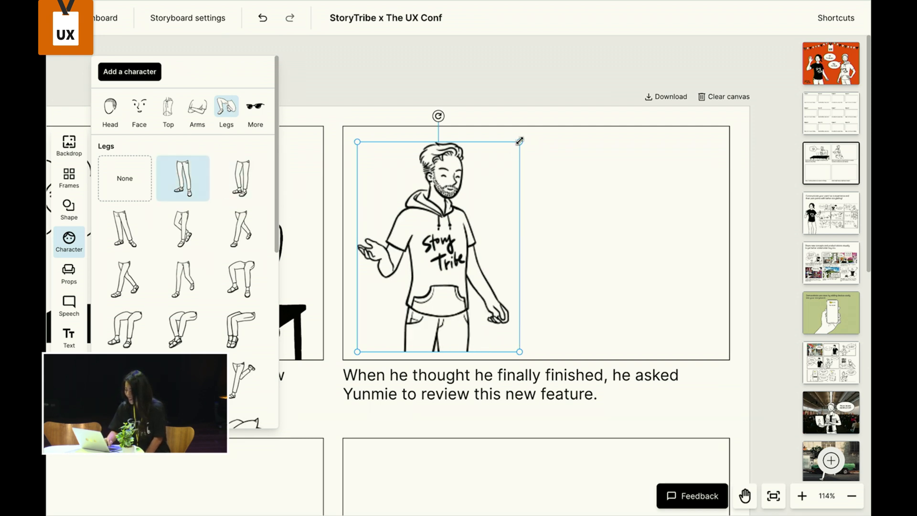
Step: Fit the standing man to the second frame's lower edge and place a duplicate of him on the frame's right side
drag(520, 142, 506, 160)
mouse_move(434, 242)
mouse_down()
mouse_move(433, 233)
mouse_move(446, 249)
mouse_up()
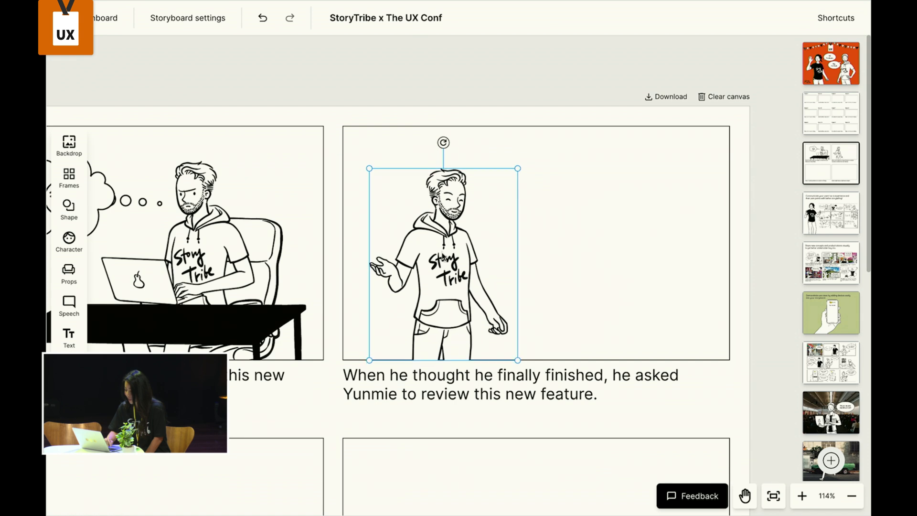
drag(518, 167, 528, 154)
drag(447, 297, 630, 266)
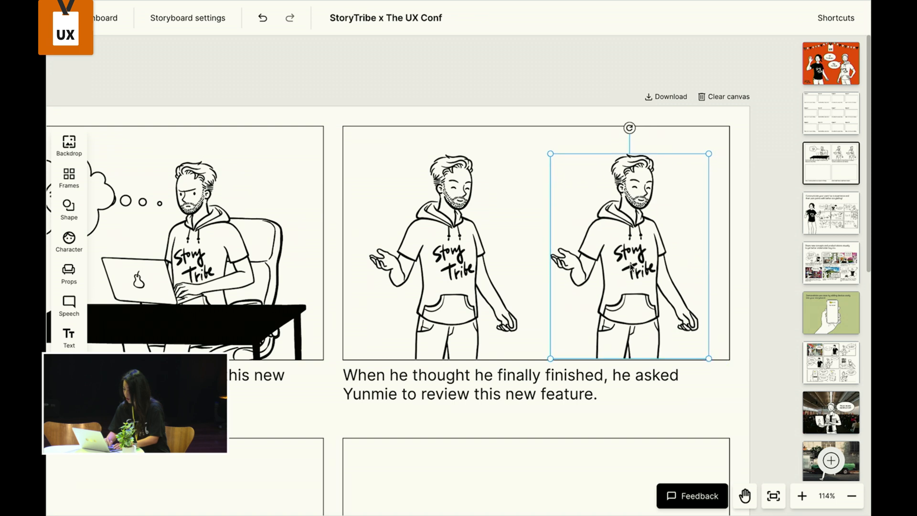
click(69, 238)
click(146, 72)
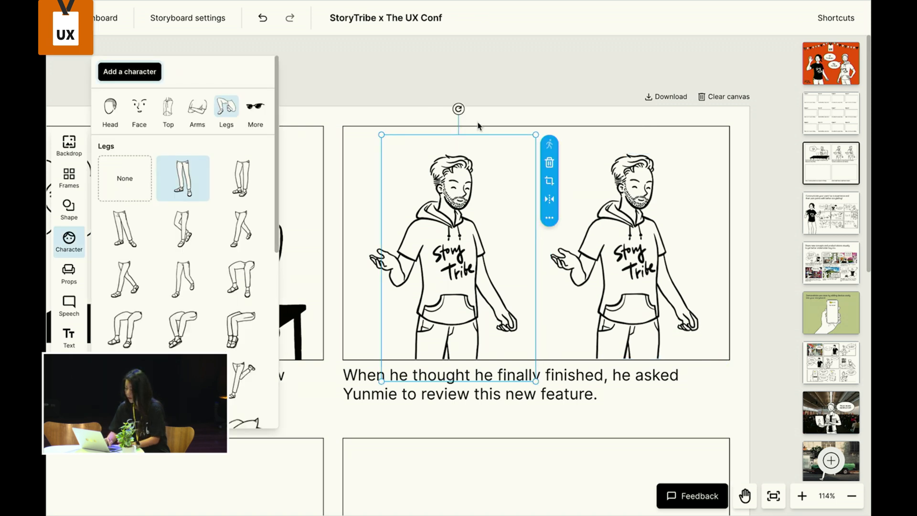
drag(460, 203, 524, 181)
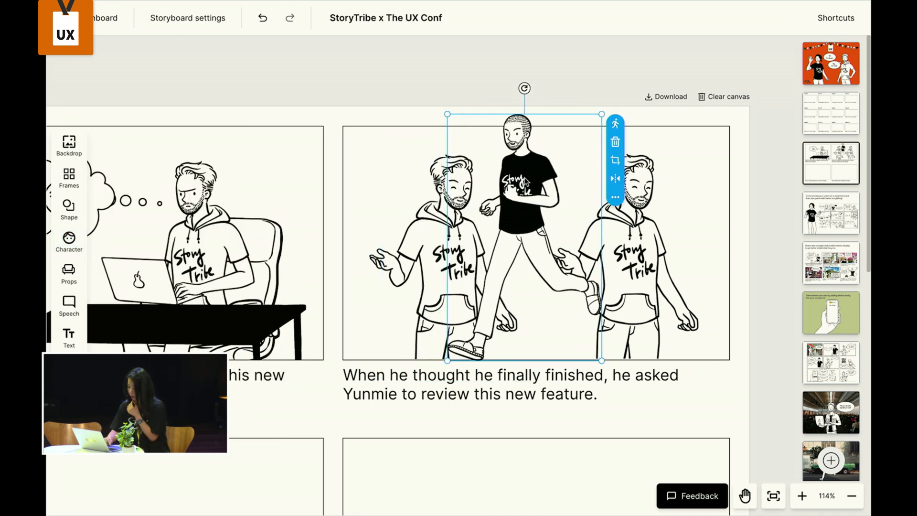
key(Delete)
Step: Flip the duplicated man horizontally to face the original, shrink him slightly and reposition him within the frame
click(617, 253)
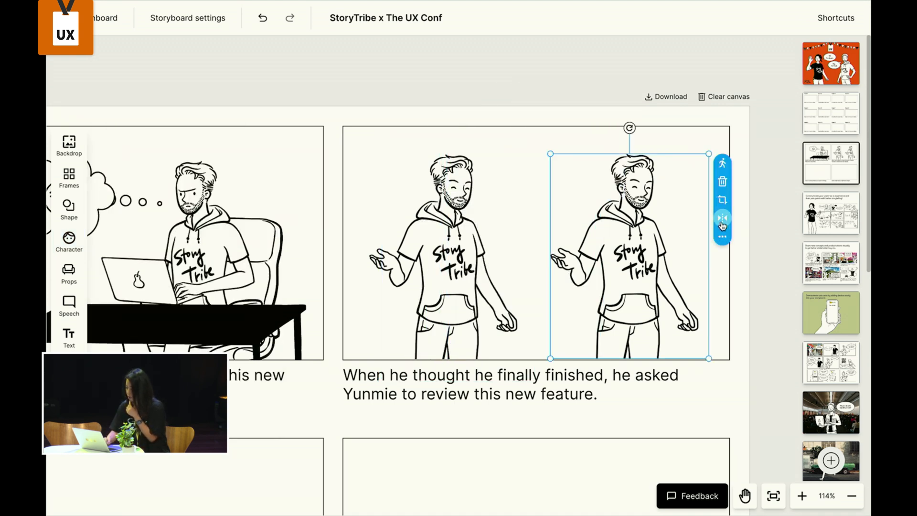
drag(710, 156, 701, 163)
drag(652, 249, 662, 248)
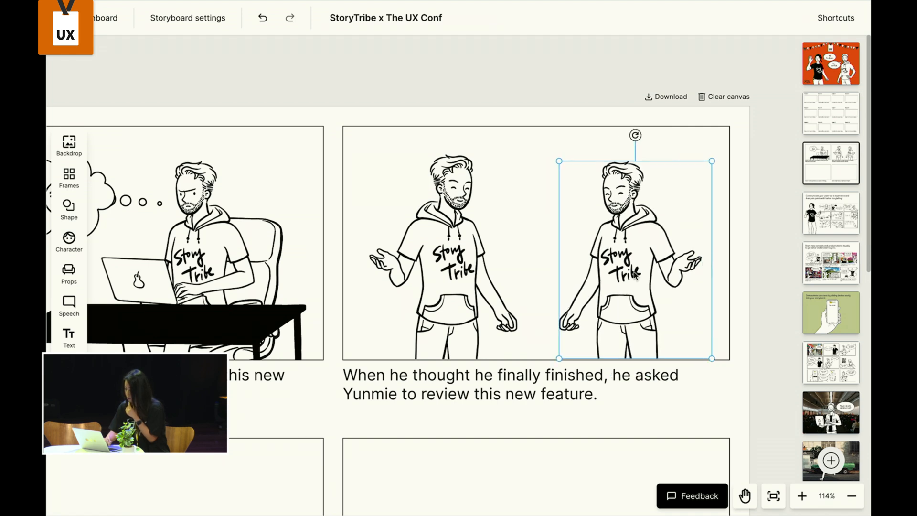
Step: Give the duplicated character the dark ponytail hairstyle and the top with large polka dots and a bead necklace
click(726, 173)
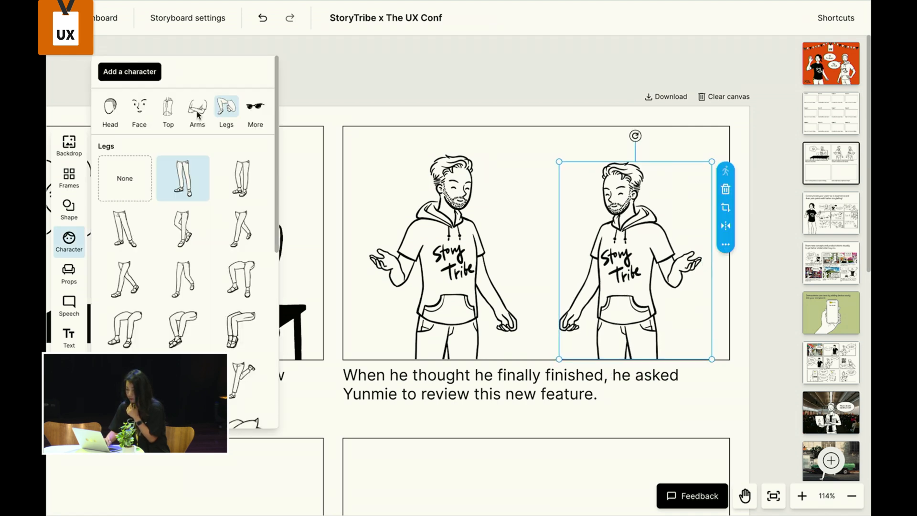
click(138, 108)
click(119, 107)
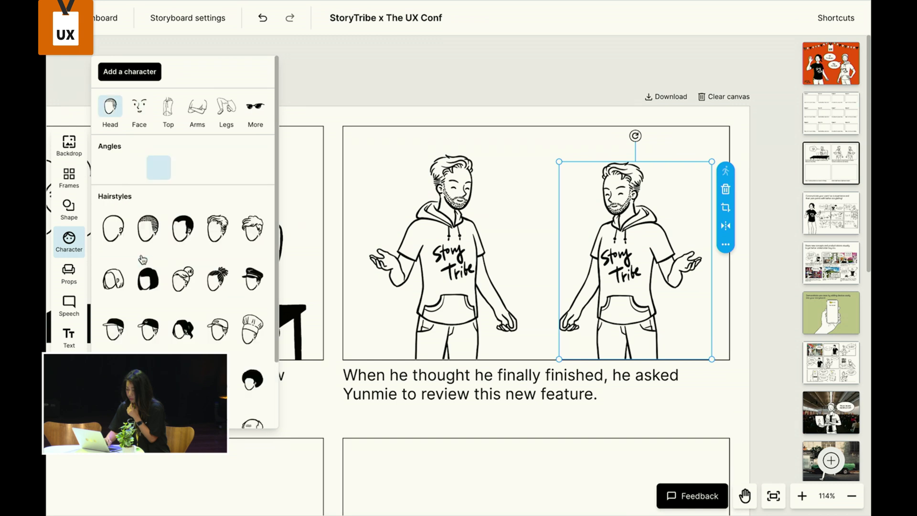
click(182, 329)
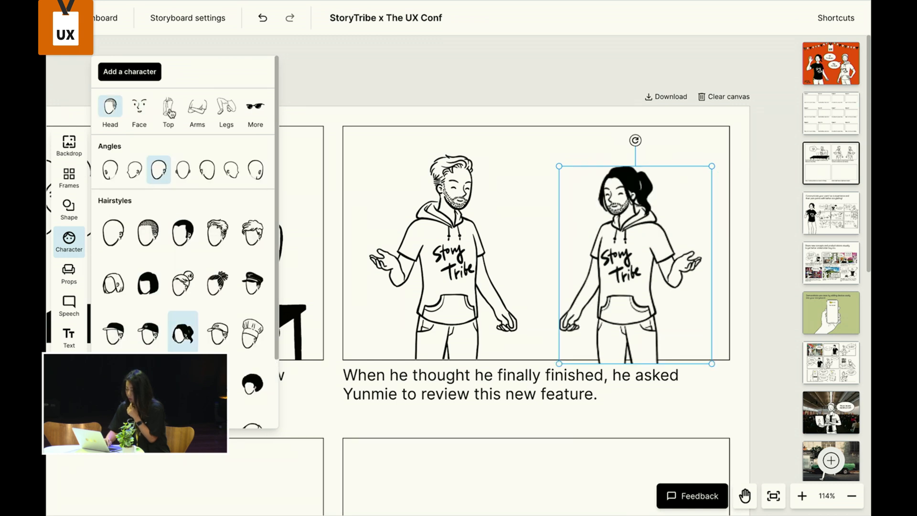
click(168, 108)
scroll(230, 261, down, 2)
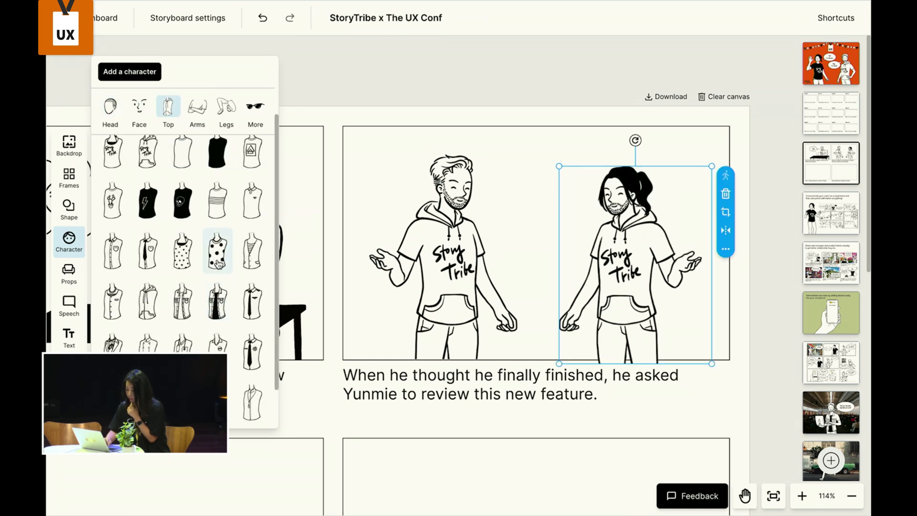
click(218, 253)
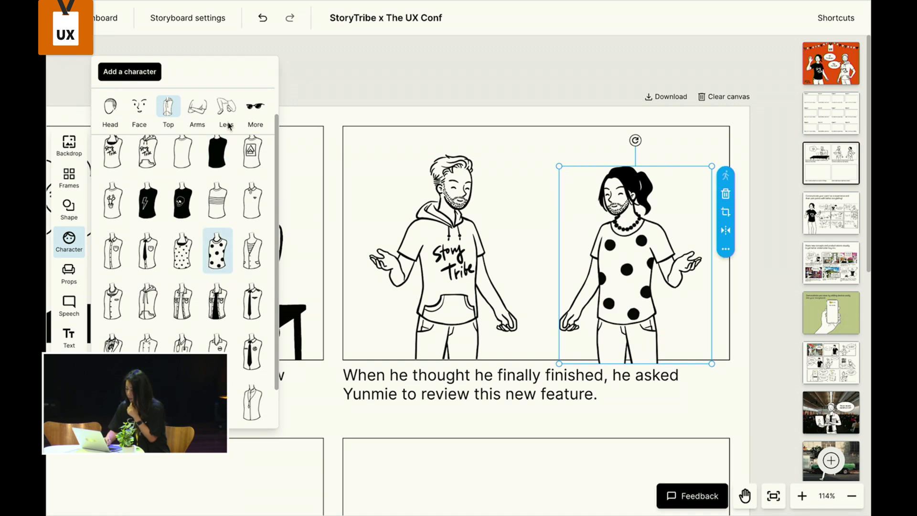
Step: Change the ponytailed character's arms to the pose holding a laptop and shrink the figure to end at the frame's lower edge
click(200, 117)
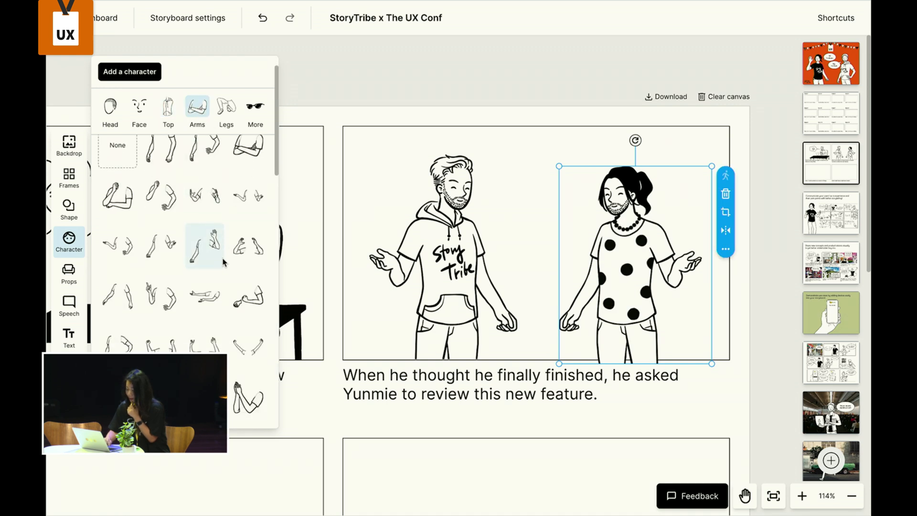
scroll(223, 262, down, 2)
click(248, 327)
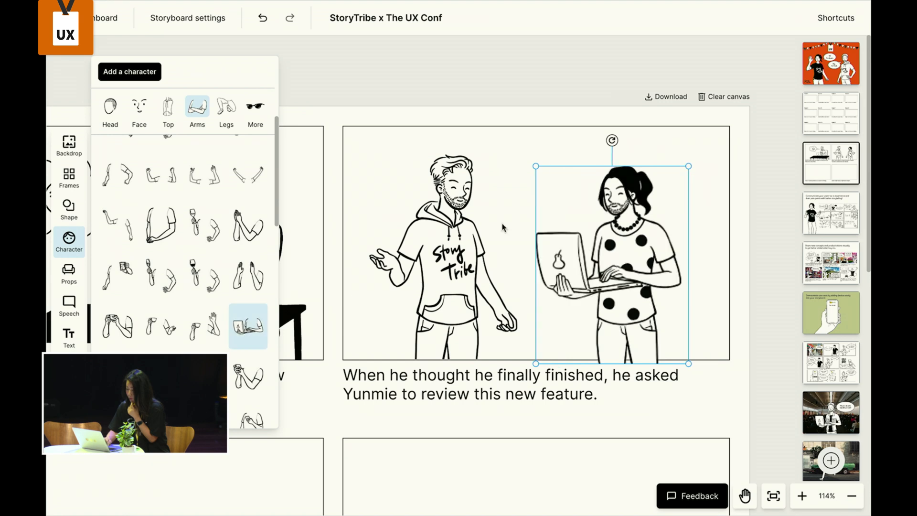
drag(688, 363, 685, 360)
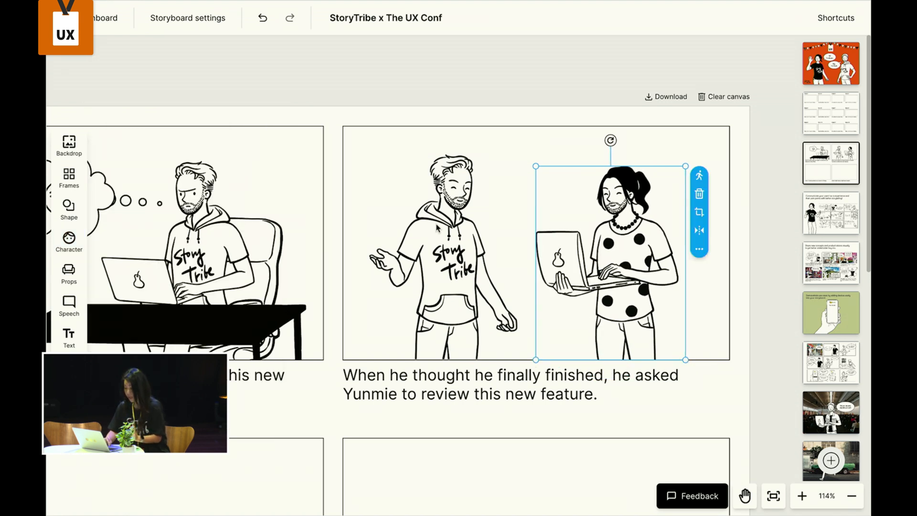
Step: Remove the ponytailed character's facial hair, choose a smiling open-eyed face and shift her slightly to the right
click(699, 177)
click(267, 114)
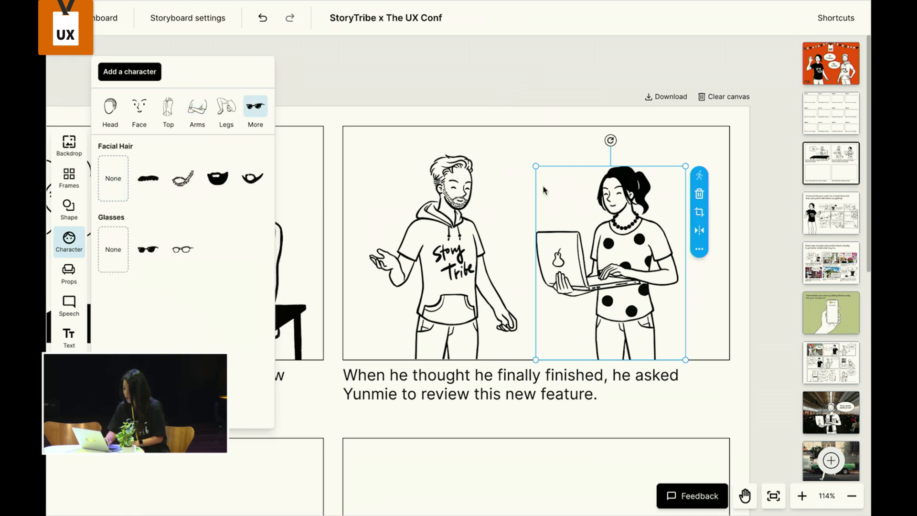
click(138, 107)
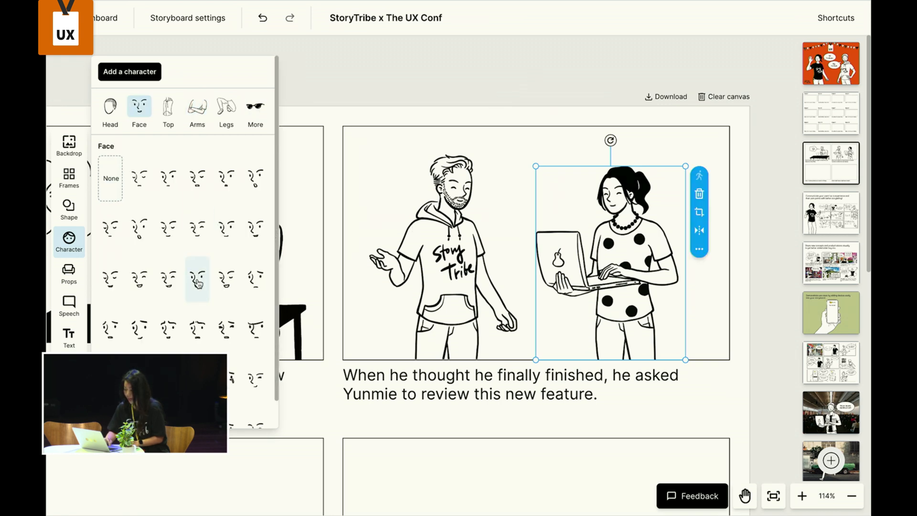
click(198, 284)
drag(635, 253, 646, 254)
Step: Add an oval speech bubble reading "Wow!" between the two characters, with its tail pointing to the woman
click(71, 302)
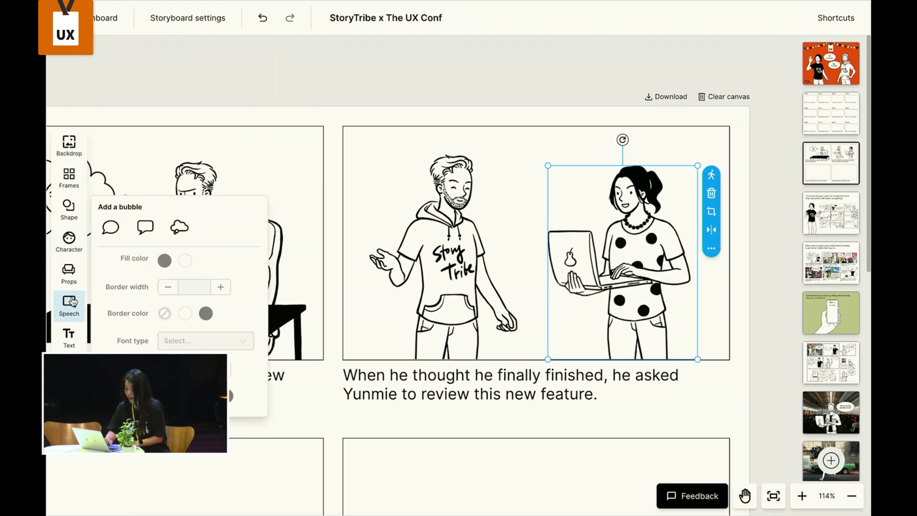
click(110, 228)
drag(498, 260, 586, 176)
drag(502, 215, 589, 212)
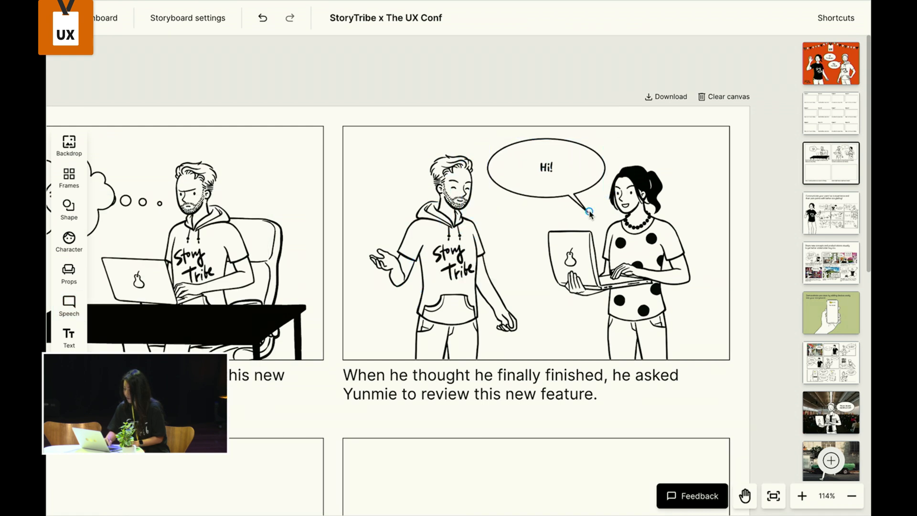
click(564, 165)
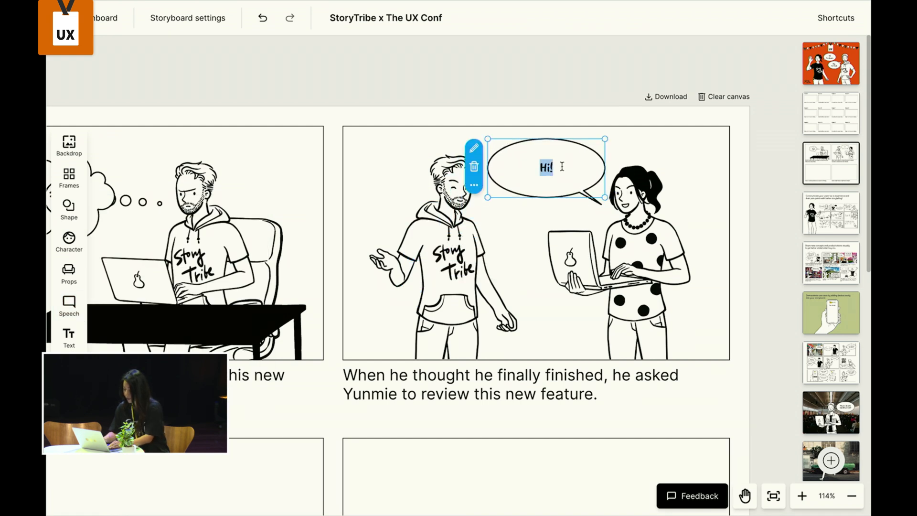
click(616, 64)
Step: Add the front-facing open laptop from the Digital devices props to the empty third frame, center it and enlarge it slightly
scroll(516, 290, left, 1)
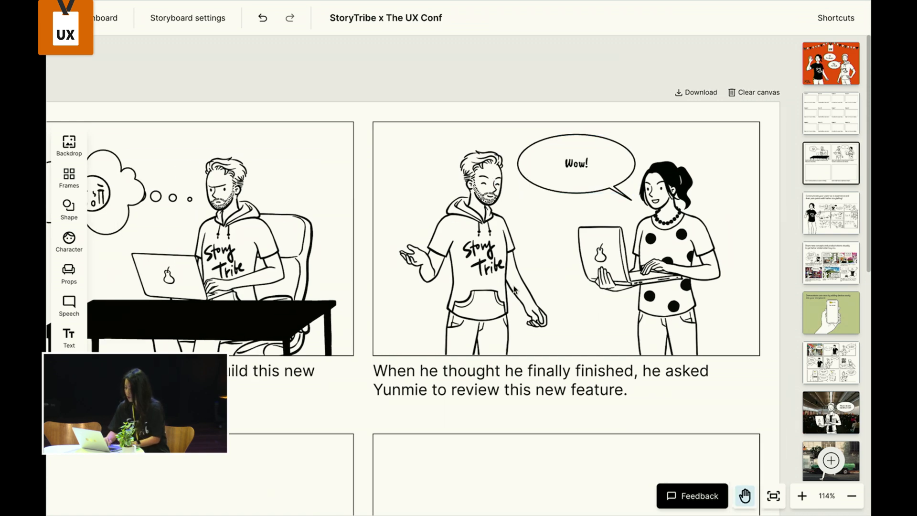
scroll(515, 290, down, 3)
scroll(515, 290, up, 3)
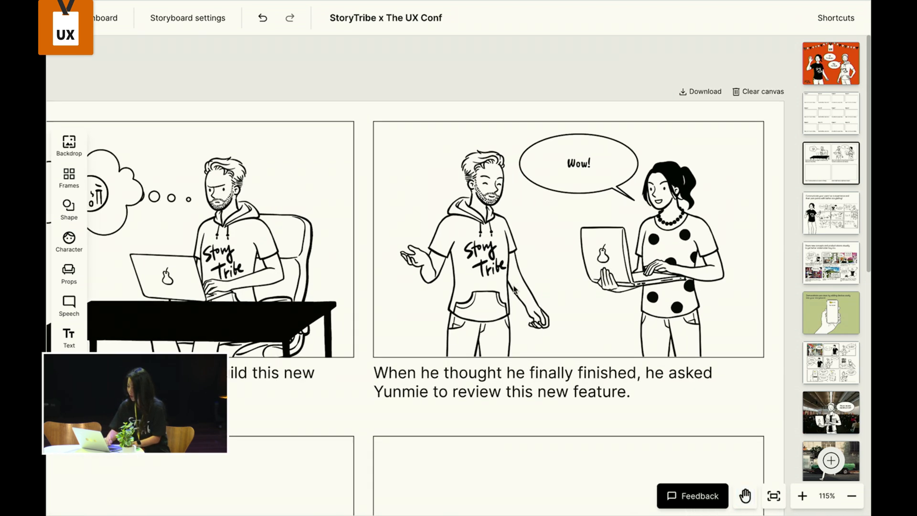
scroll(516, 290, down, 5)
scroll(515, 290, left, 5)
scroll(515, 290, up, 1)
scroll(515, 290, right, 2)
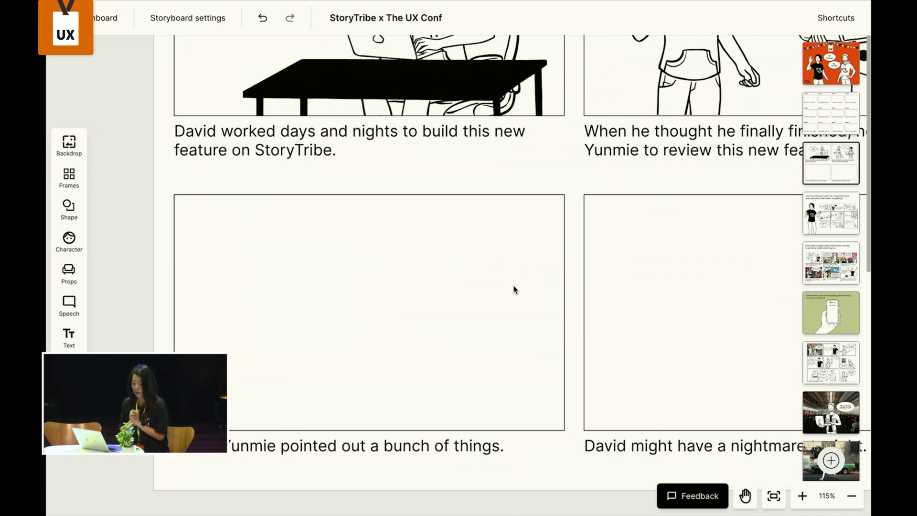
click(69, 277)
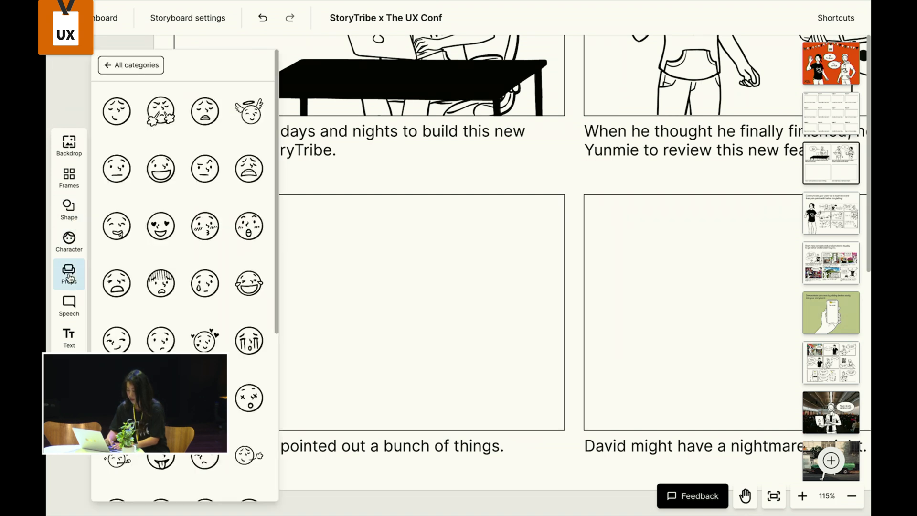
click(141, 69)
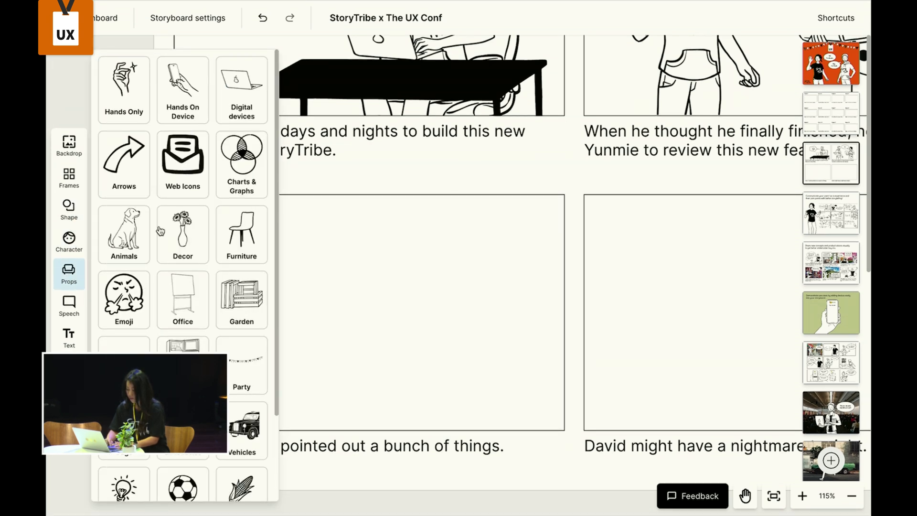
click(232, 105)
click(239, 104)
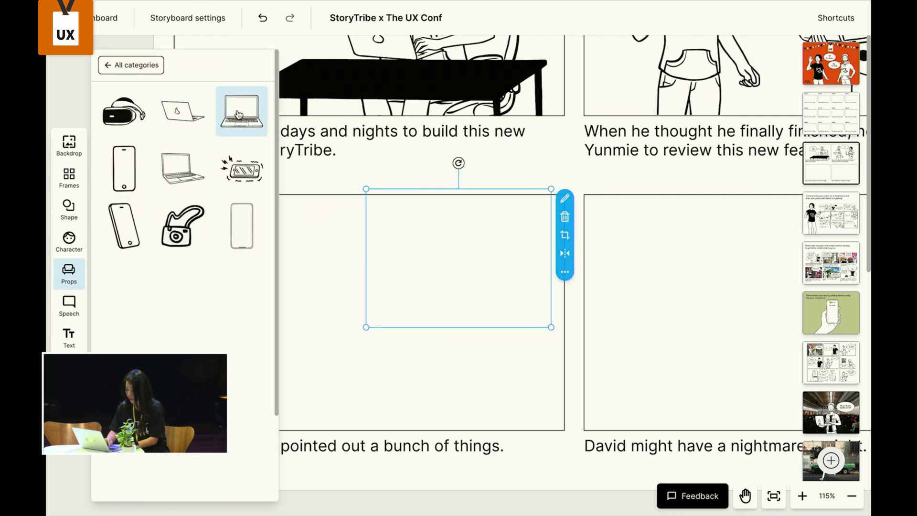
click(388, 307)
drag(387, 307, 365, 321)
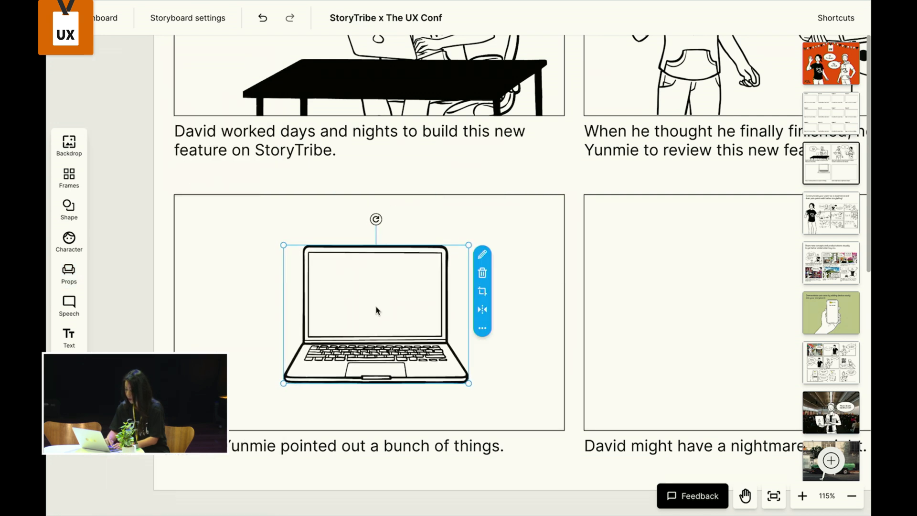
drag(468, 246, 480, 239)
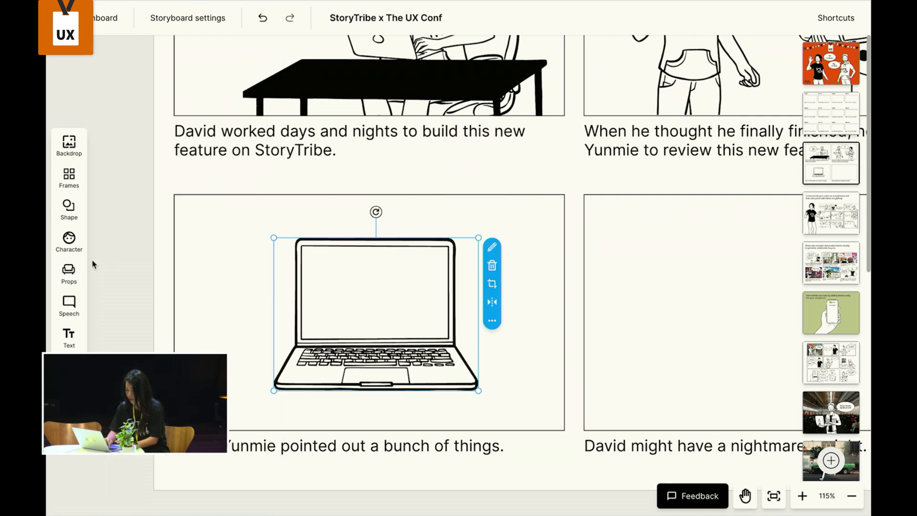
Step: Add the moth from the insect props to the left part of the laptop's screen in the third frame
click(70, 273)
click(146, 67)
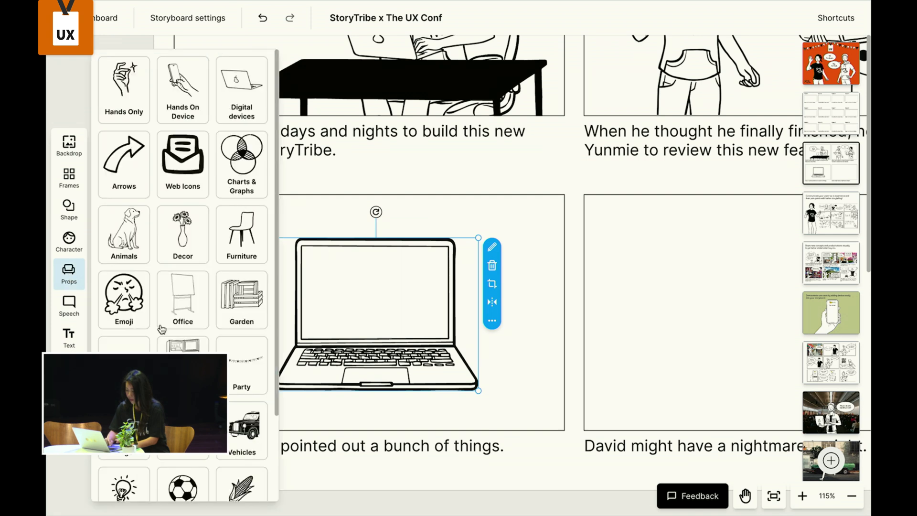
scroll(161, 329, down, 3)
click(156, 347)
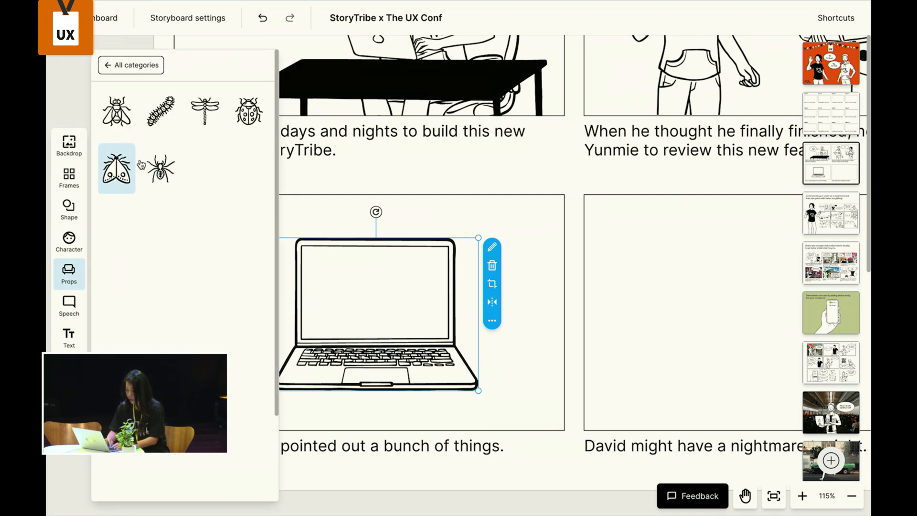
drag(141, 165, 328, 286)
Step: Add the spider to the right part of the laptop's screen and the caterpillar below, between it and the moth
click(68, 272)
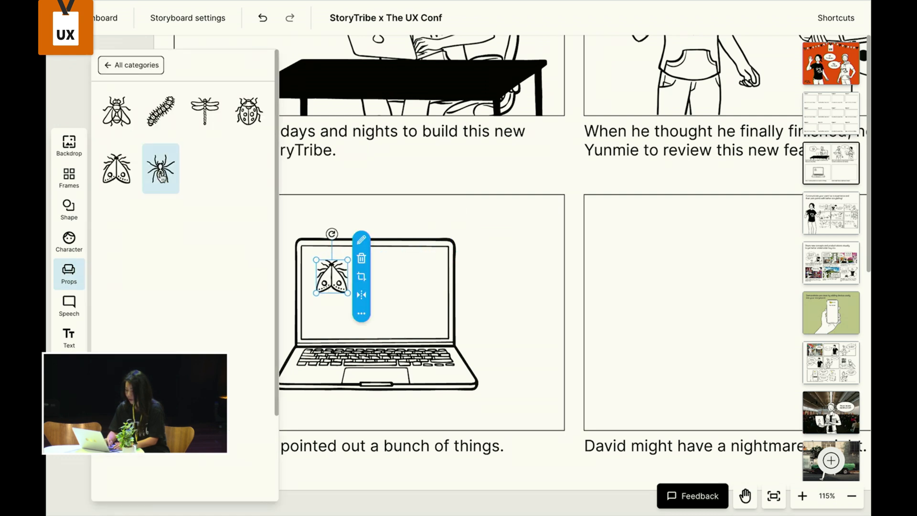
drag(160, 168, 465, 251)
drag(441, 281, 408, 286)
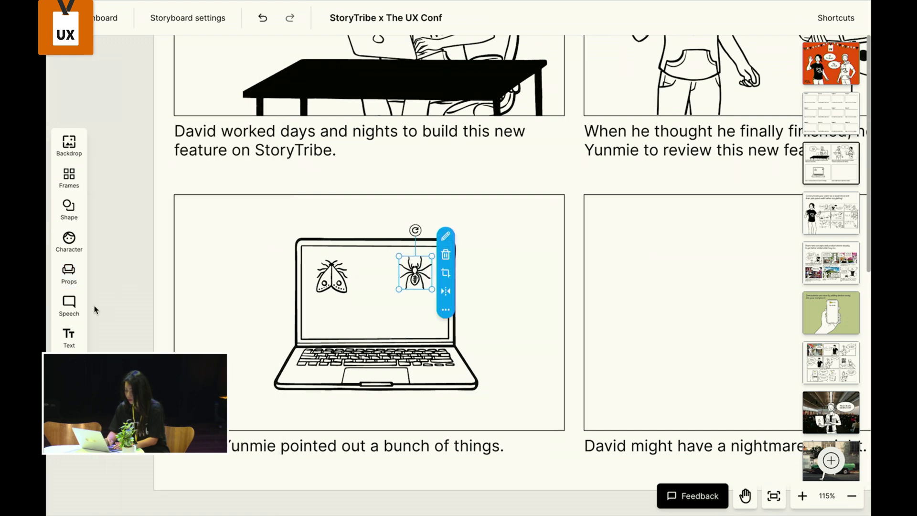
click(68, 273)
drag(166, 135, 381, 310)
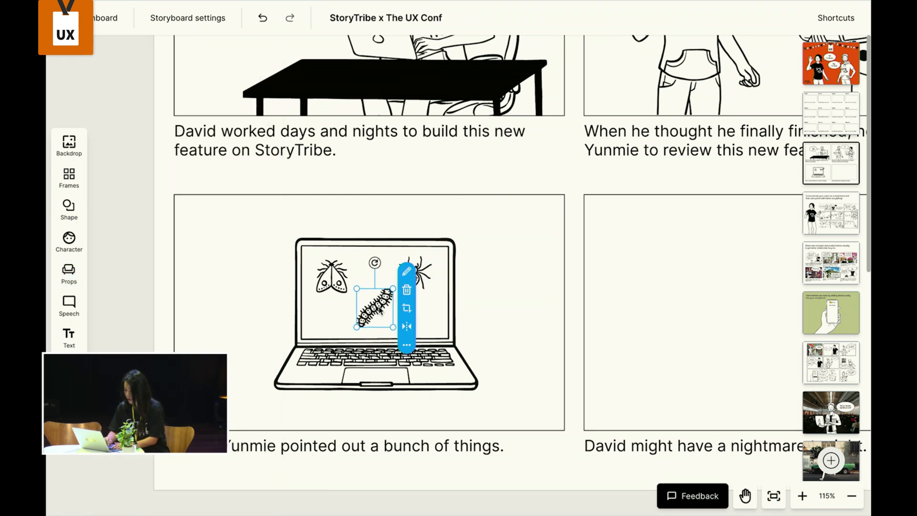
Step: Add the upward-pointing hand from the Hands Only props, shrink it and place its fingertip at the caterpillar
click(75, 272)
click(139, 65)
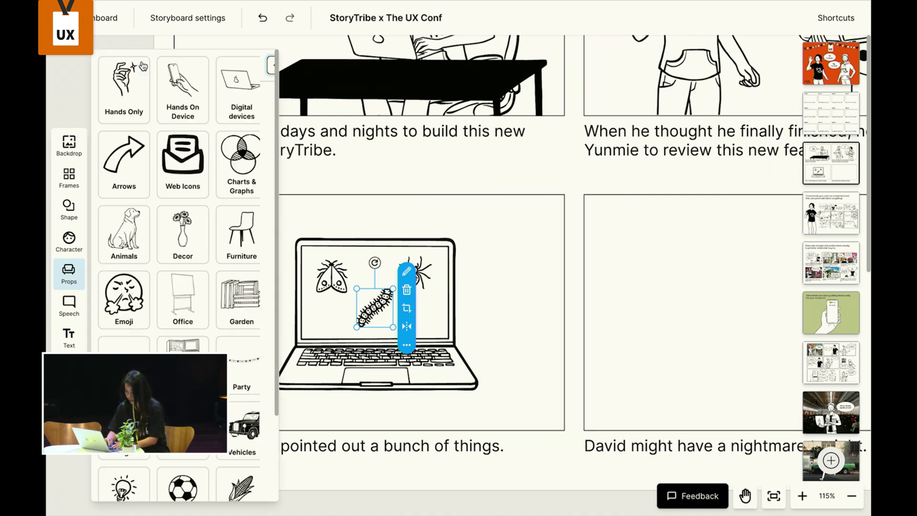
click(128, 89)
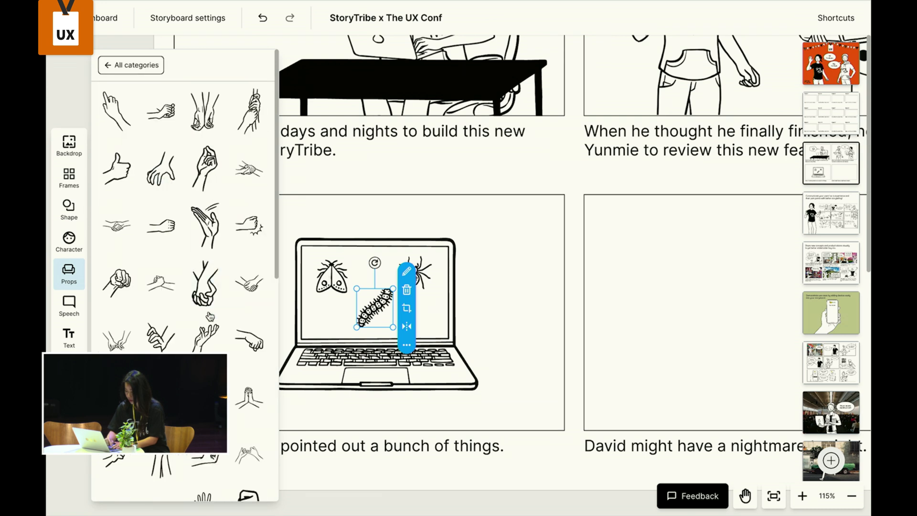
click(121, 119)
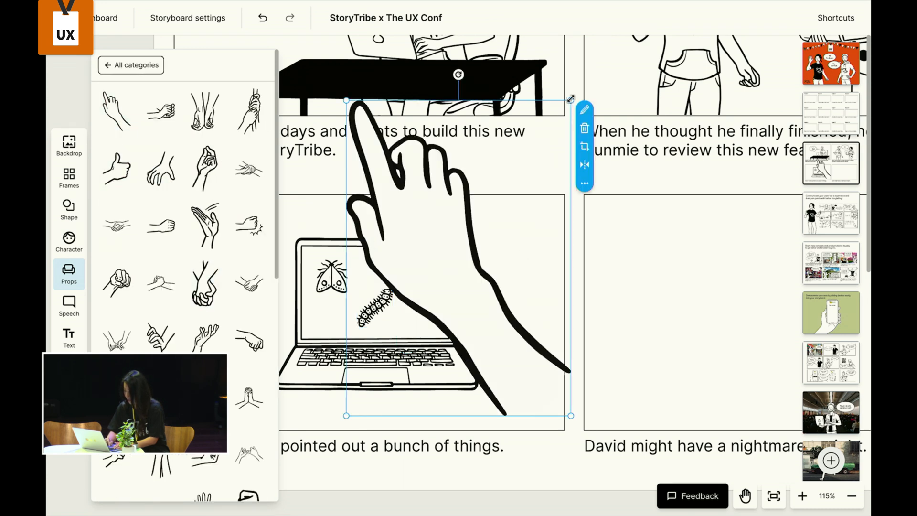
drag(571, 99, 501, 200)
drag(448, 246, 417, 352)
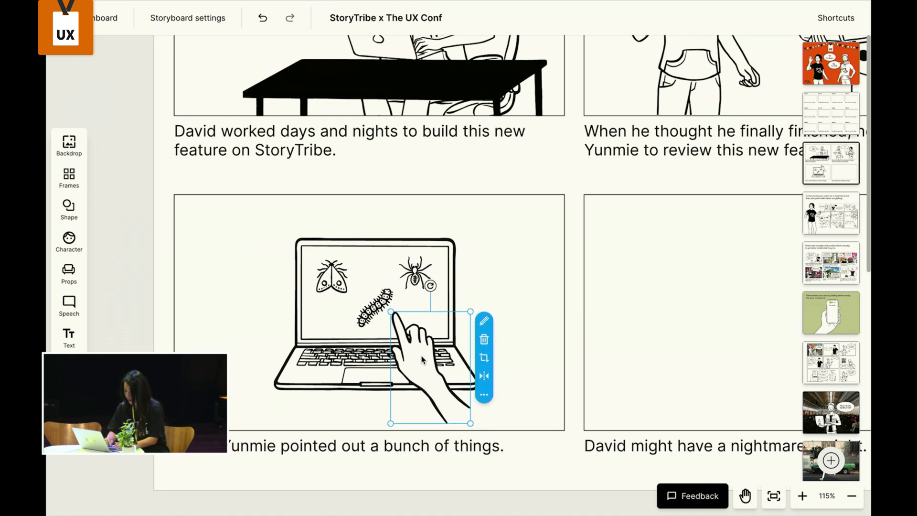
Step: Add the sideways-pointing hand from the Hands Only props, scaled to point at the spider from the right
click(69, 281)
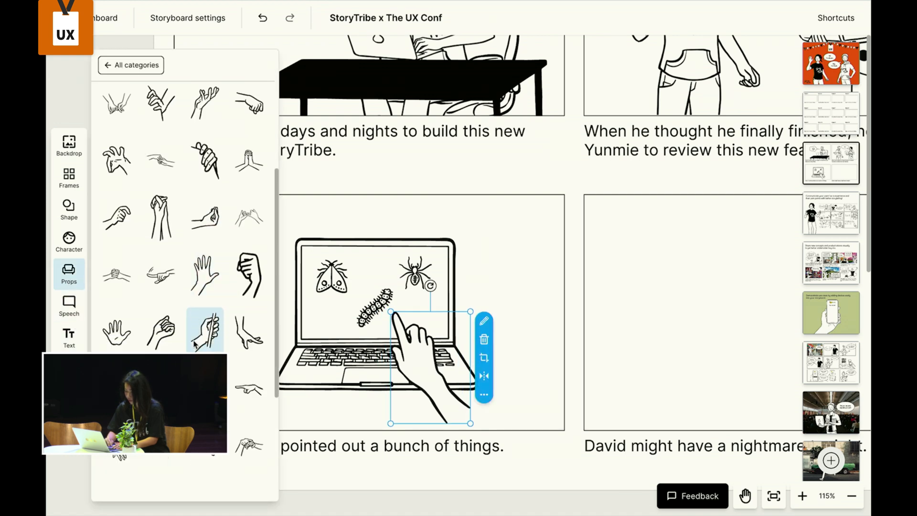
click(248, 329)
drag(473, 258, 512, 289)
drag(560, 313, 548, 308)
Step: Add the hand with the bent index finger to the left of the laptop, beside the moth, and shrink it slightly
click(68, 273)
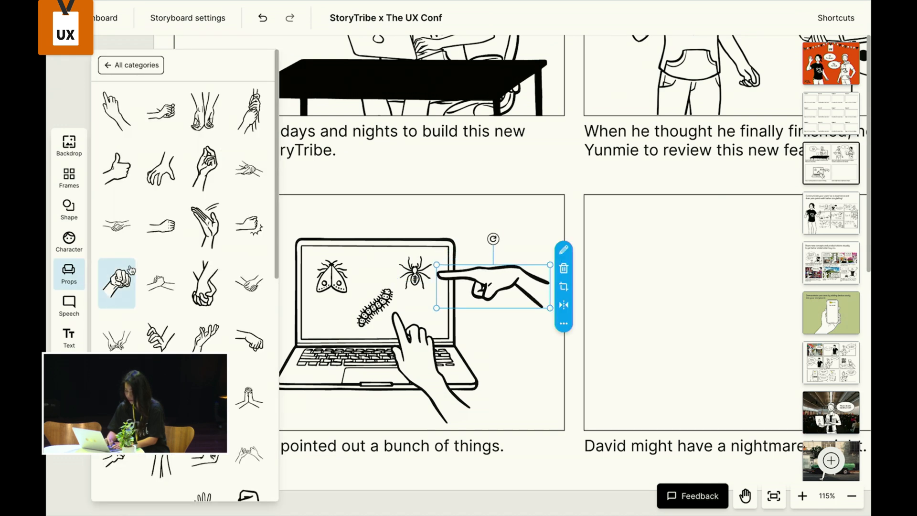
click(117, 323)
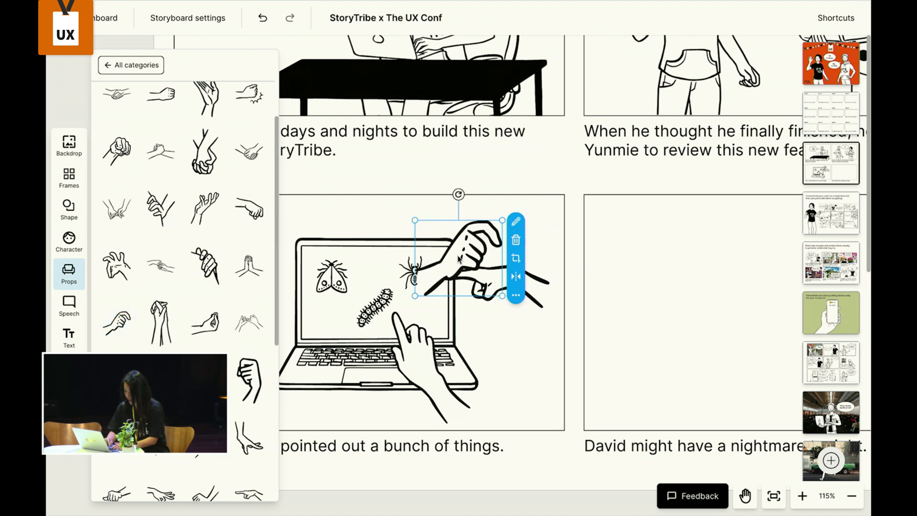
drag(458, 259, 270, 283)
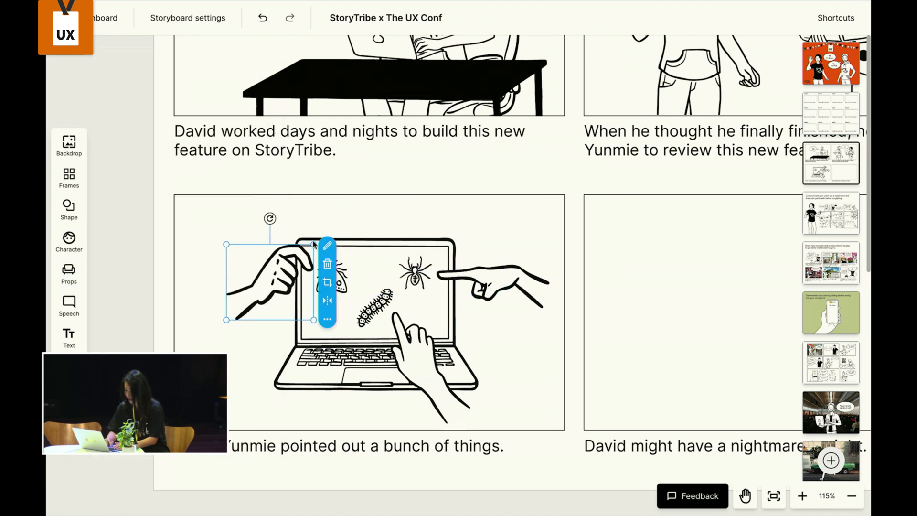
drag(313, 243, 293, 274)
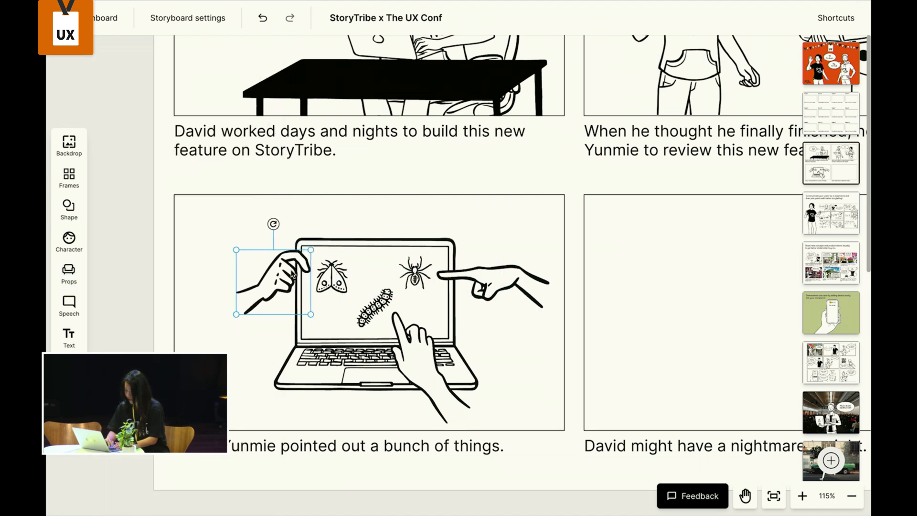
click(147, 283)
Step: Copy the "Wow!" speech bubble from the second frame into the third frame's upper-right corner
scroll(146, 283, down, 4)
scroll(146, 282, up, 2)
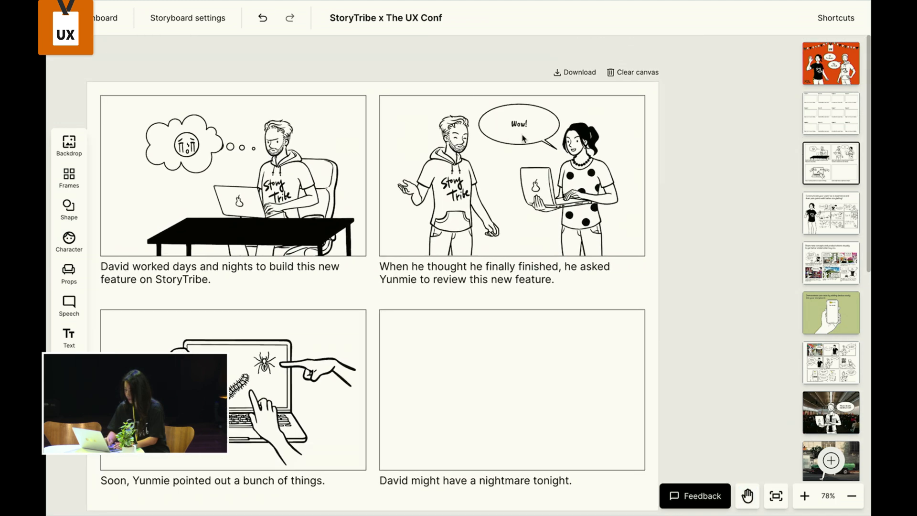
click(522, 138)
drag(377, 276, 337, 338)
scroll(338, 340, up, 1)
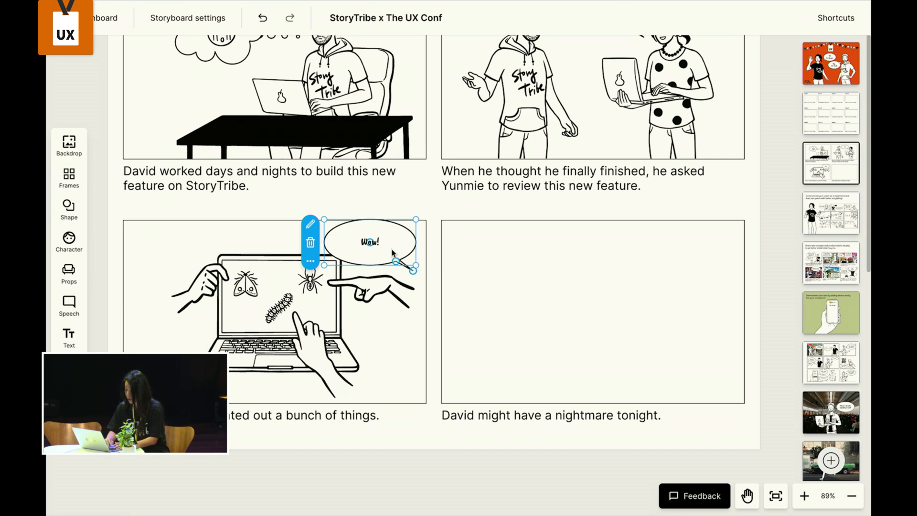
Step: Adjust the copied bubble's tail base slightly and change its text to "That's a bug!"
scroll(395, 260, up, 3)
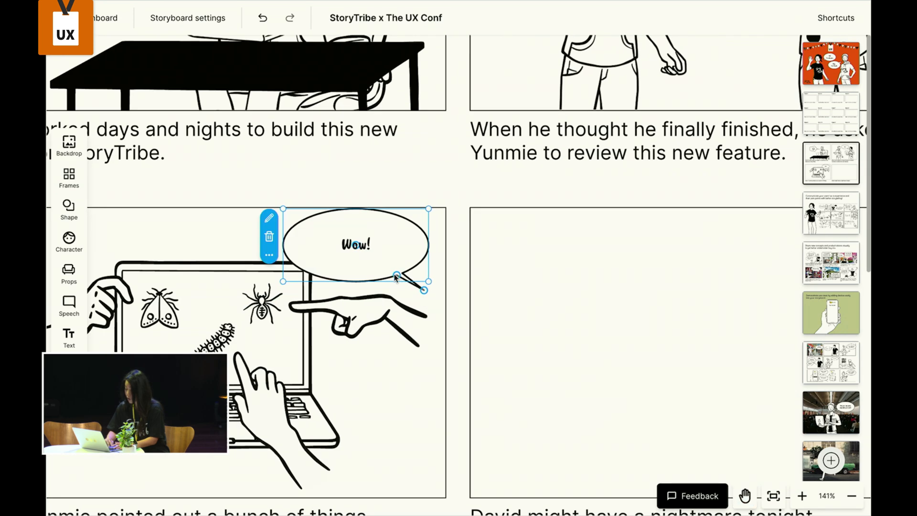
drag(397, 276, 392, 278)
double_click(385, 248)
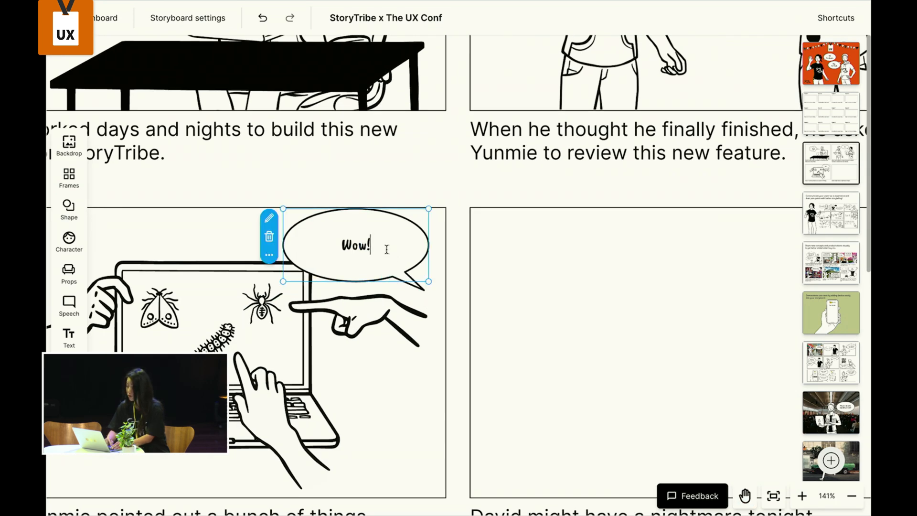
double_click(385, 248)
text(That's a bug!)
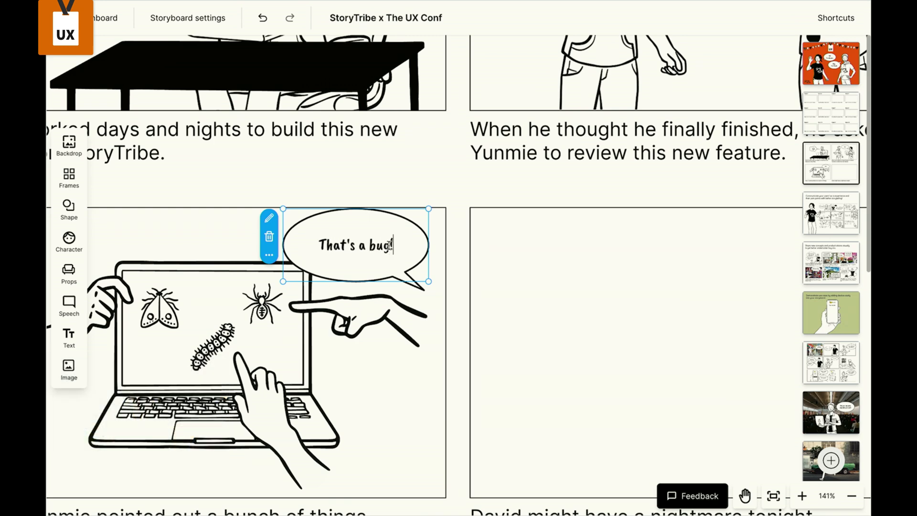
click(464, 177)
Step: Duplicate the "That's a bug!" bubble into the frame's upper-left corner and point its tail down to the left
scroll(464, 176, left, 4)
scroll(464, 176, down, 1)
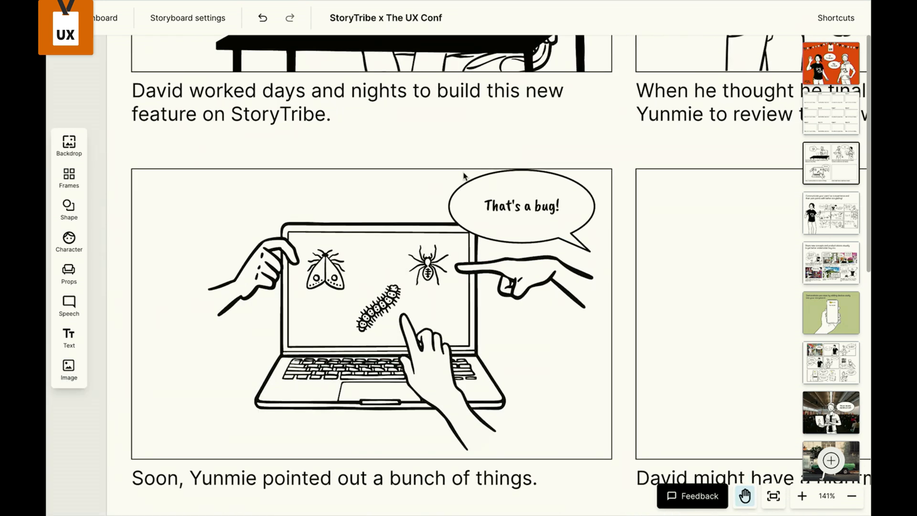
click(540, 213)
drag(556, 219, 238, 216)
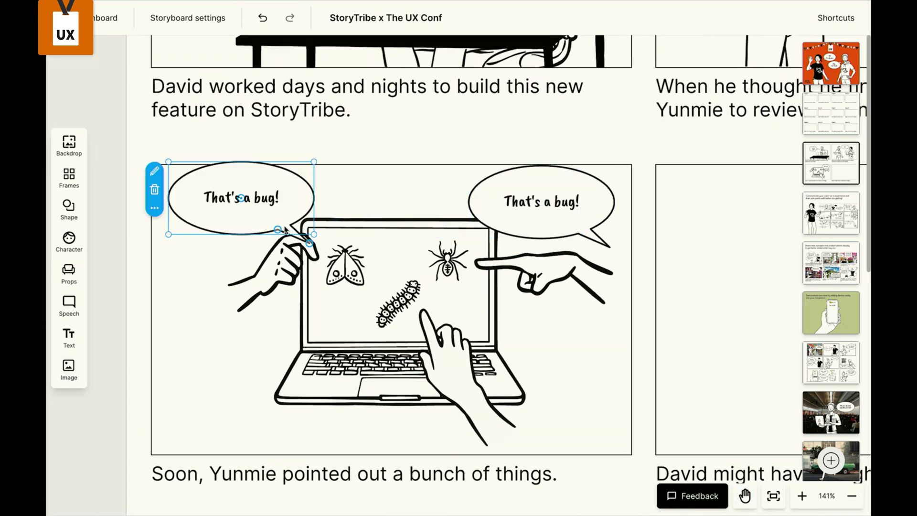
drag(309, 244, 230, 246)
click(182, 264)
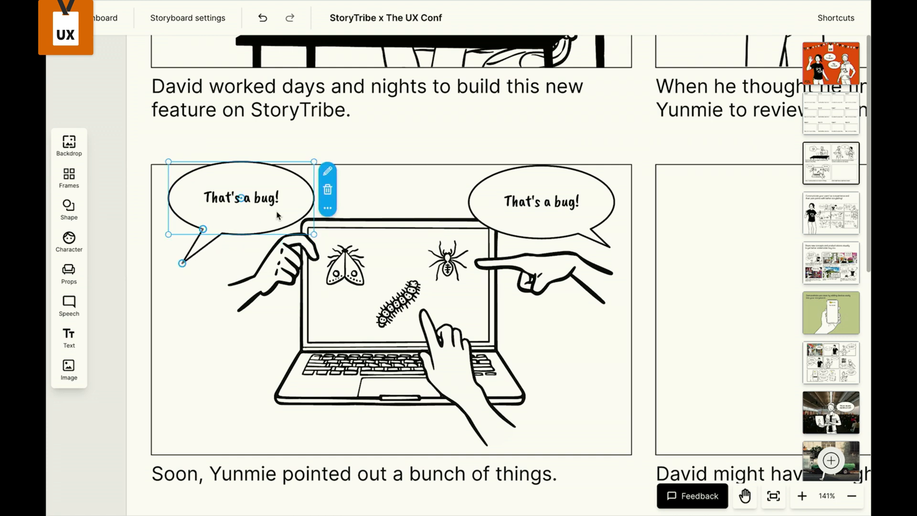
Step: Duplicate the upper-left bubble into the third frame's lower-right corner and point its tail straight down
drag(263, 216, 587, 387)
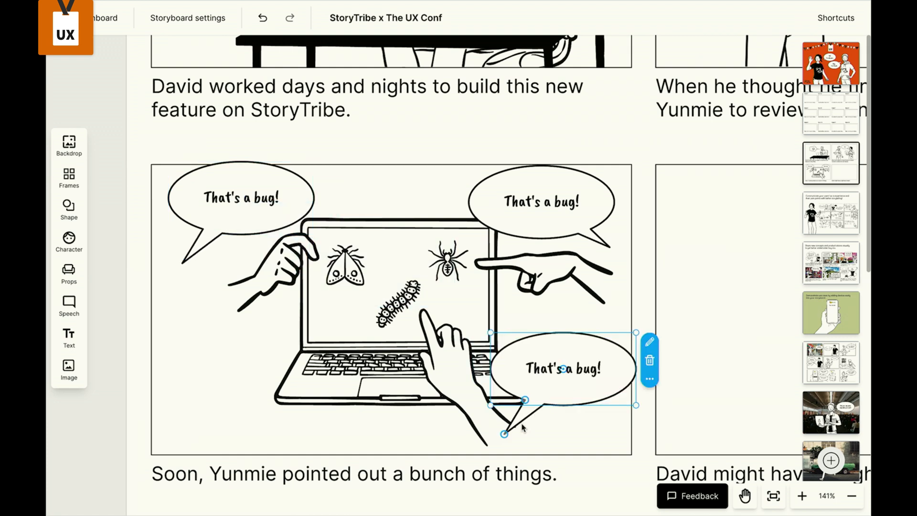
drag(504, 434, 565, 436)
scroll(565, 436, down, 5)
scroll(565, 437, right, 2)
click(481, 469)
Step: Select the third frame's whole illustration and shrink it slightly so all speech bubbles fit inside the frame
scroll(480, 412, up, 4)
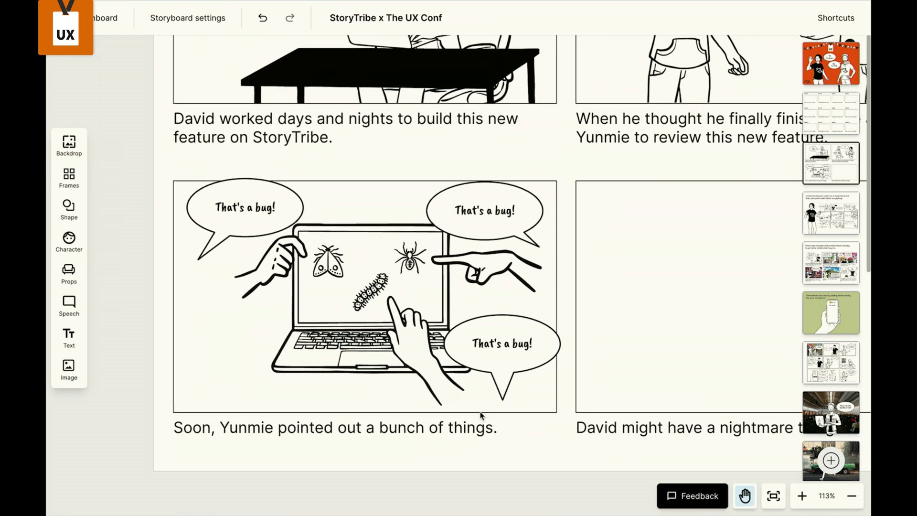
scroll(481, 414, right, 1)
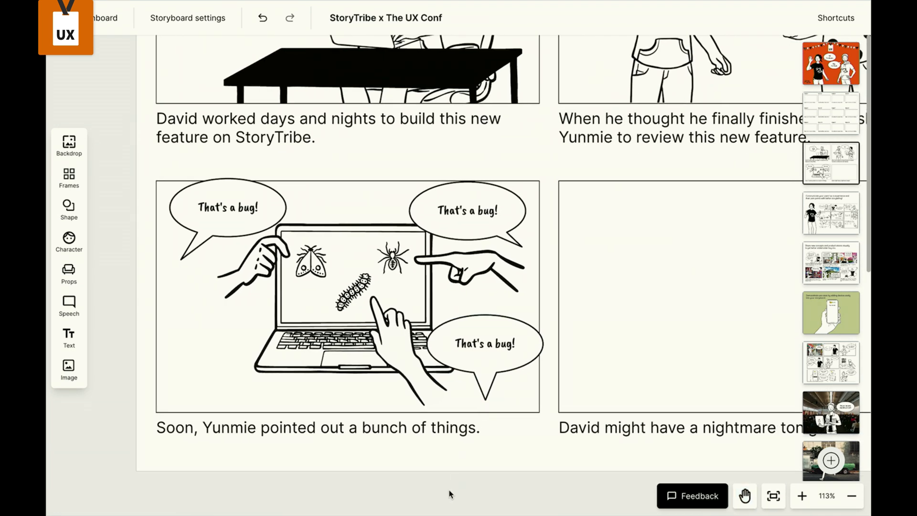
scroll(261, 325, down, 3)
drag(152, 227, 464, 383)
drag(470, 216, 455, 230)
click(364, 443)
Step: Enlarge the hand to the left of the laptop slightly, extending its wrist down to the left
scroll(380, 367, up, 1)
scroll(382, 371, up, 2)
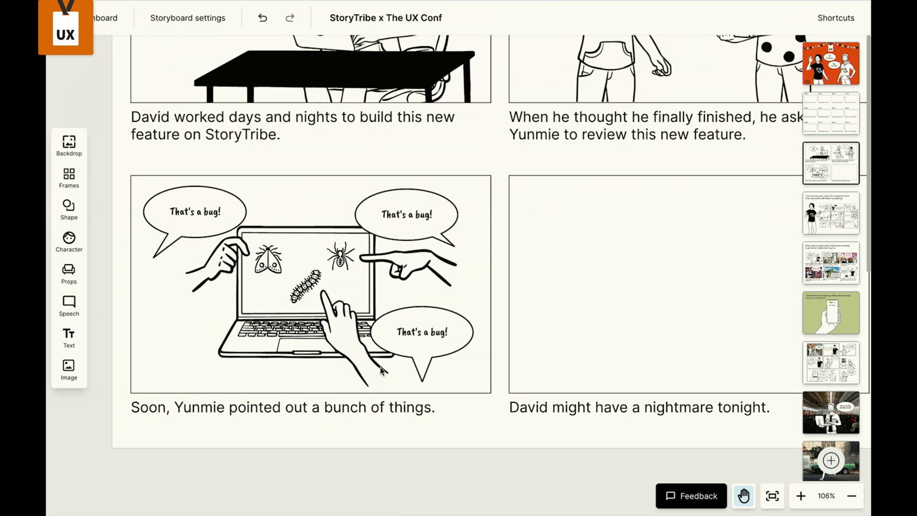
click(223, 277)
drag(185, 292, 174, 301)
click(162, 353)
Step: Duplicate the hoodie-wearing man from the second frame into the empty fourth frame
scroll(162, 354, down, 2)
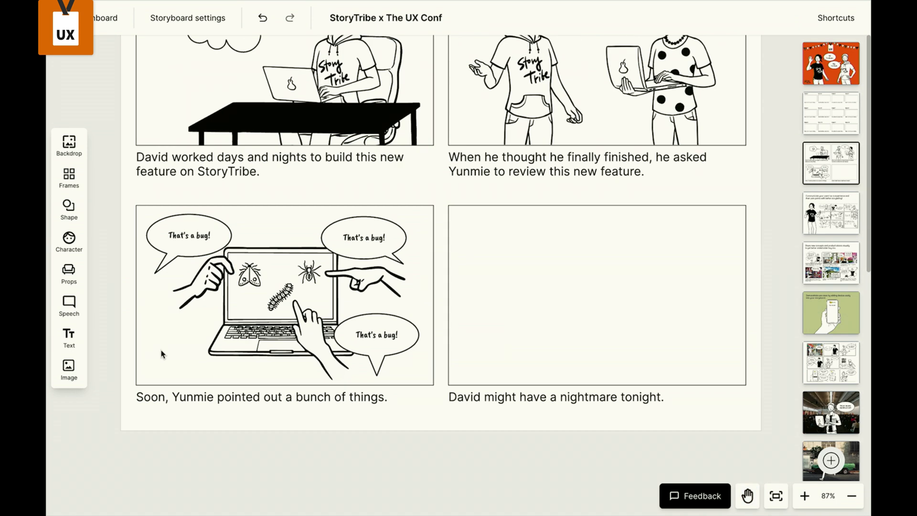
scroll(352, 283, right, 7)
scroll(352, 282, up, 3)
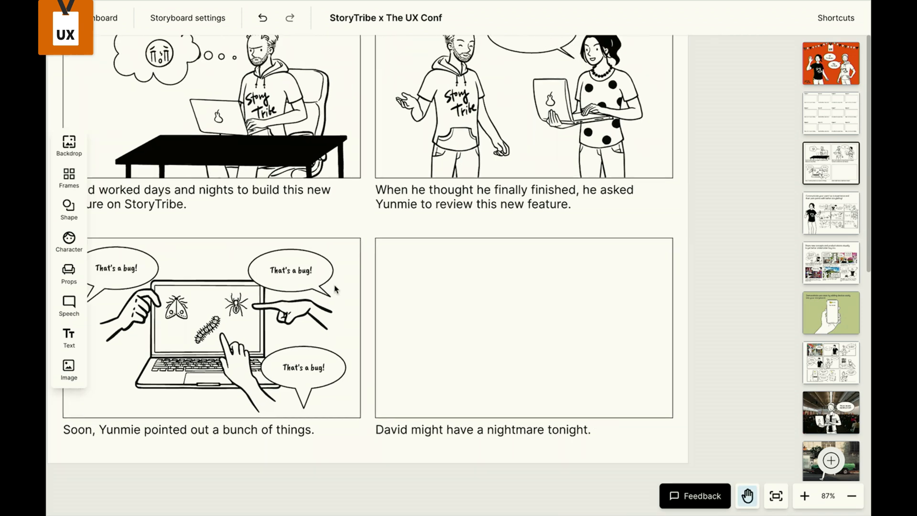
click(357, 142)
drag(358, 142, 385, 351)
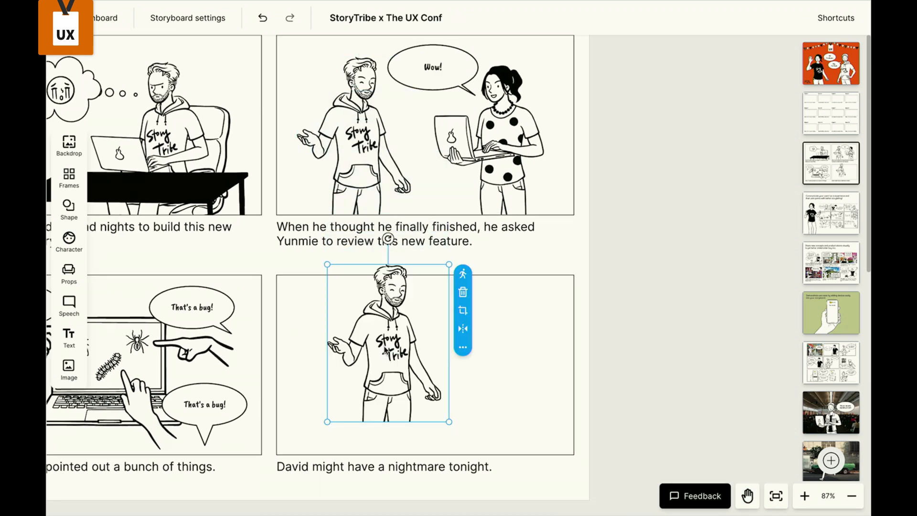
scroll(386, 351, up, 2)
scroll(386, 351, down, 2)
scroll(386, 351, right, 1)
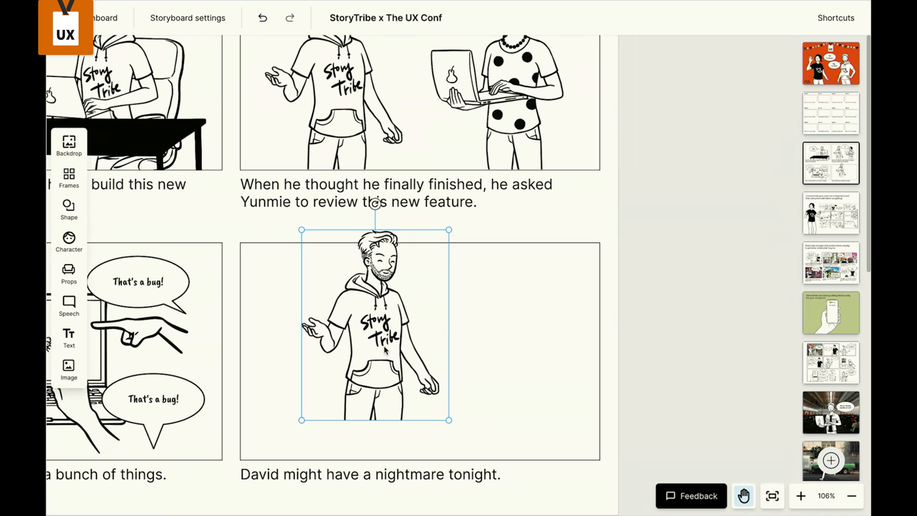
scroll(439, 393, up, 1)
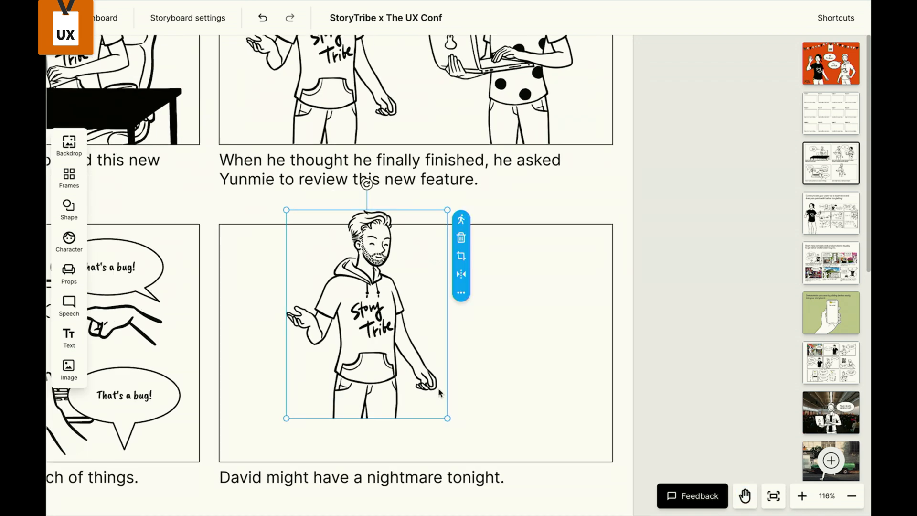
Step: Give the man in the fourth frame the crying face and the seated legs with one knee raised
click(460, 222)
scroll(169, 286, down, 1)
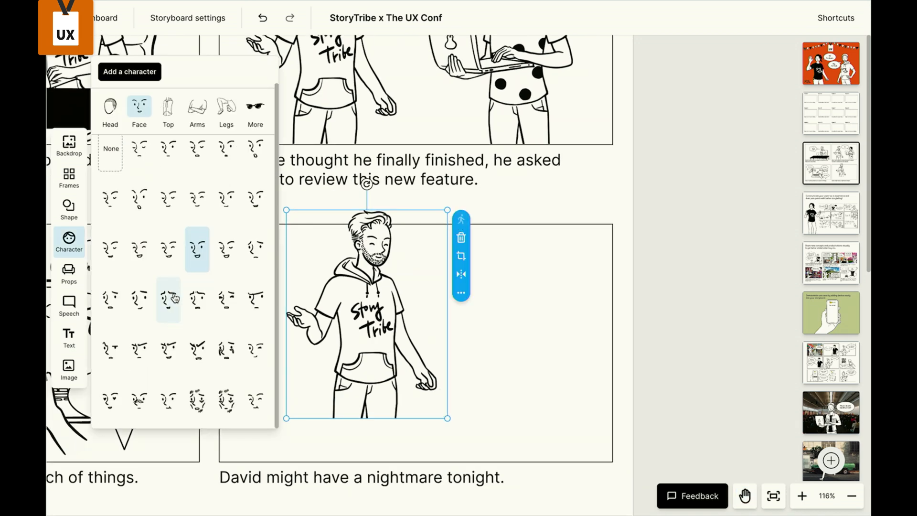
click(230, 353)
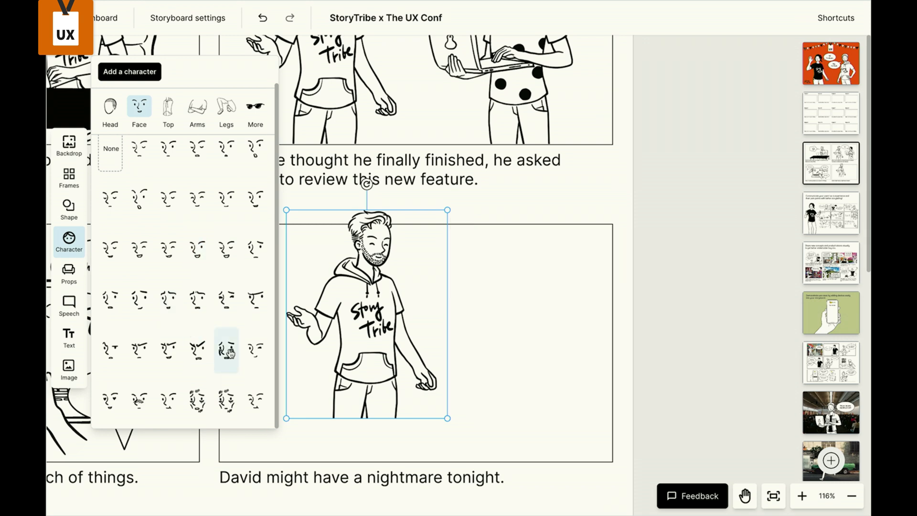
click(227, 108)
scroll(183, 306, down, 5)
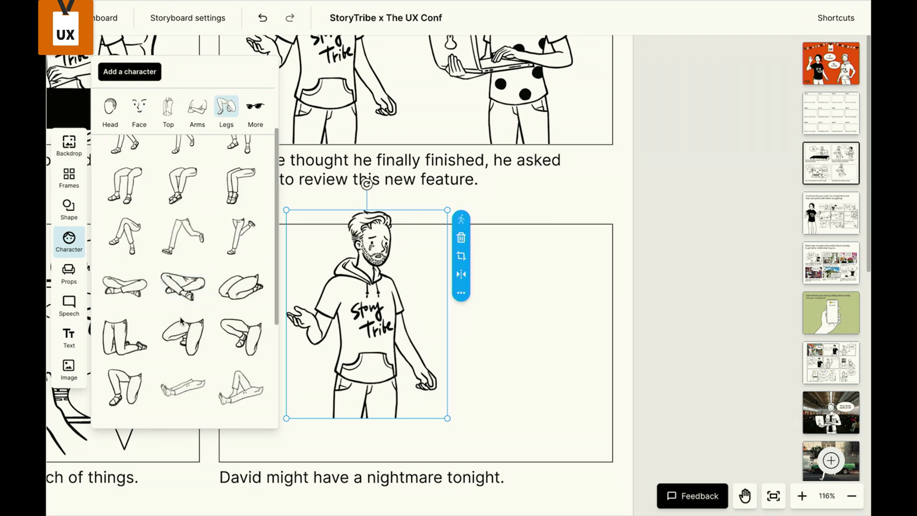
click(235, 308)
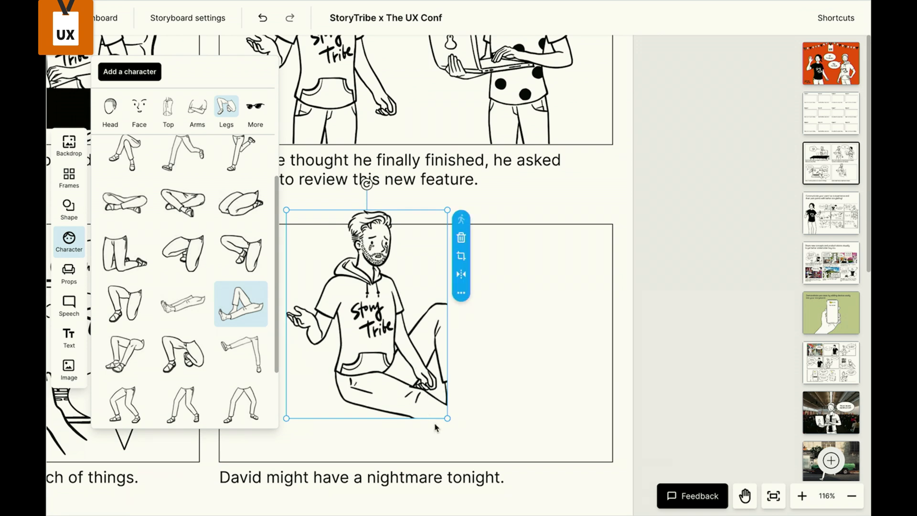
Step: Extend the crop of the seated man in the fourth frame down and outward to include both legs and the foot
click(462, 257)
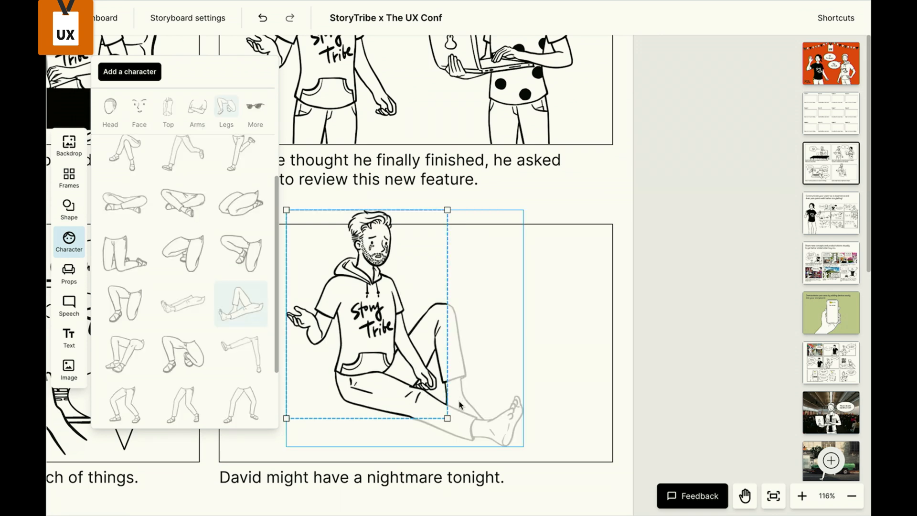
drag(447, 420, 545, 464)
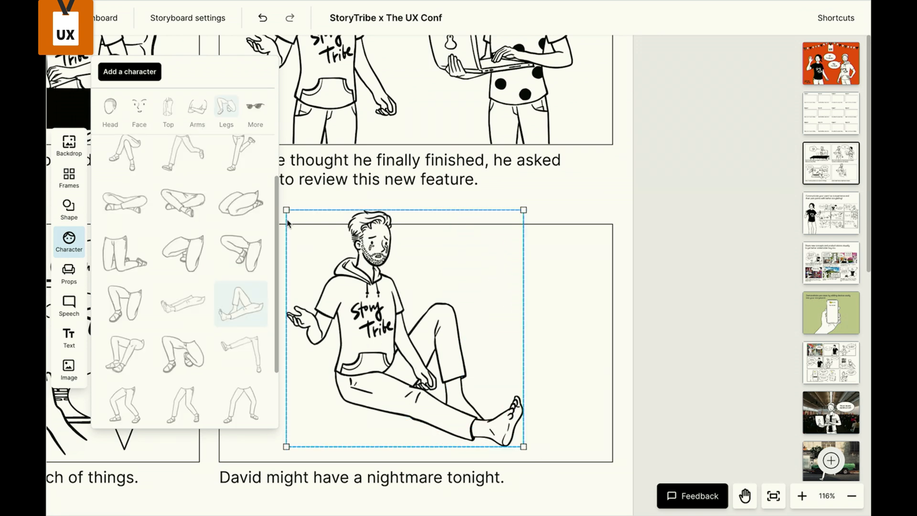
click(315, 205)
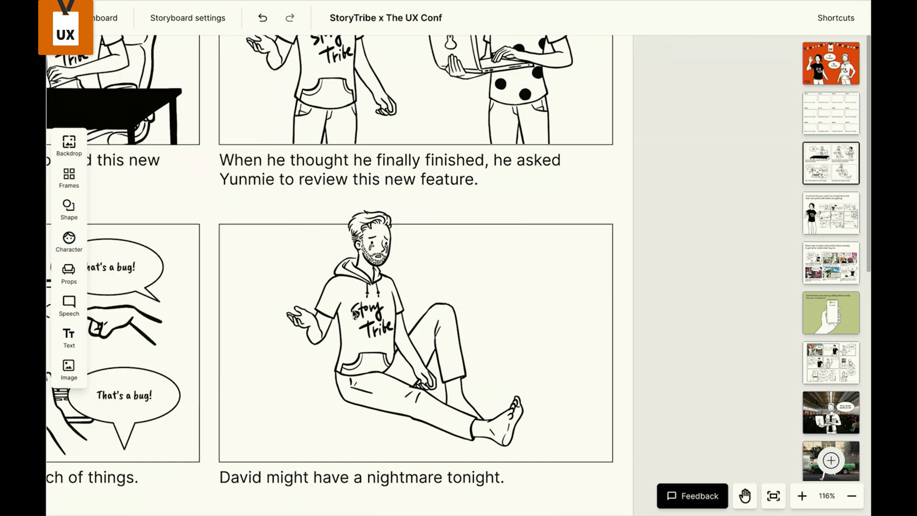
Step: Give the seated man in the fourth frame the crossed arms hugging the chest
click(537, 219)
click(192, 110)
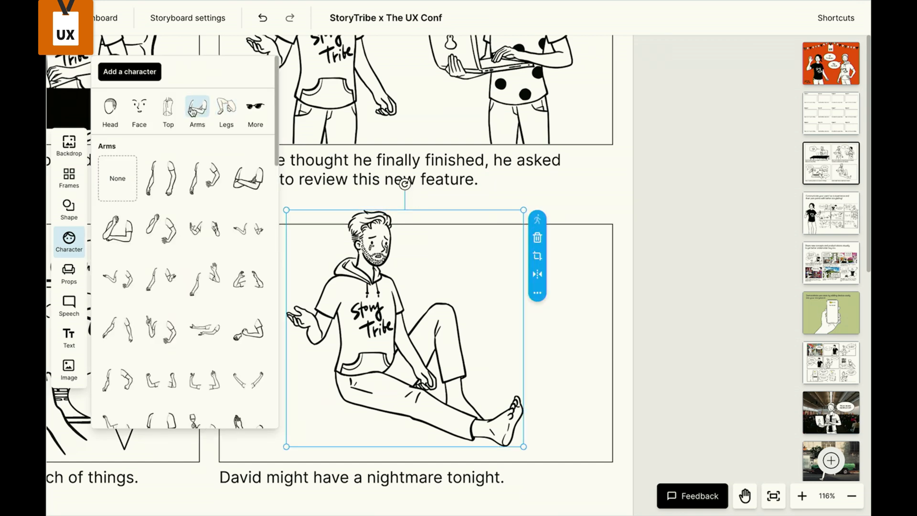
scroll(170, 348, down, 5)
scroll(162, 353, up, 5)
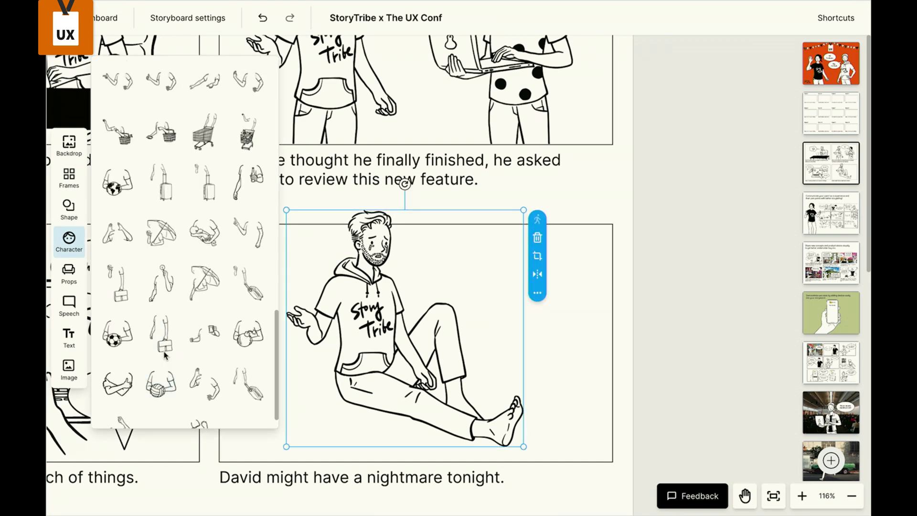
scroll(165, 330, down, 3)
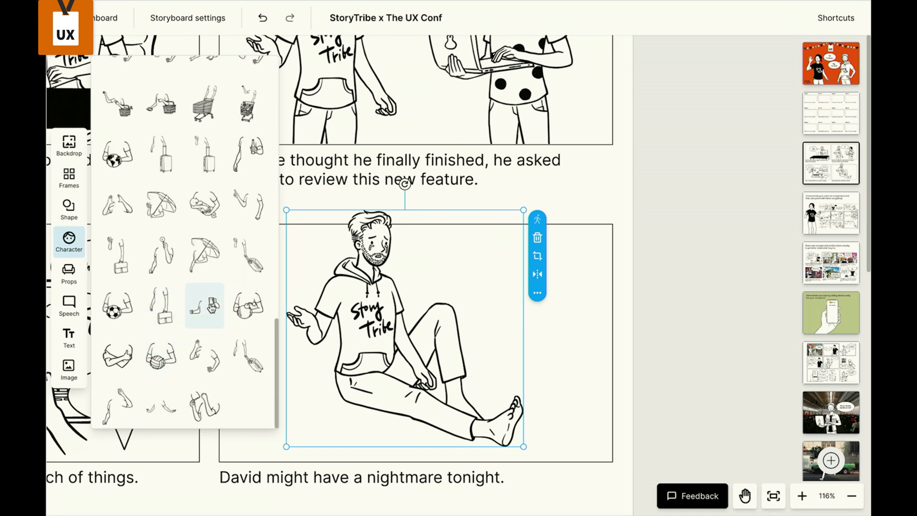
click(118, 350)
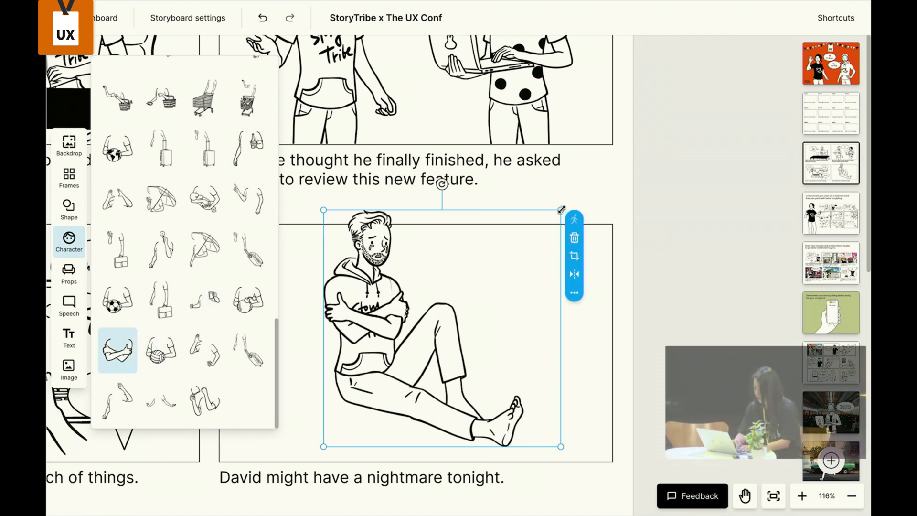
Step: Shrink the seated man slightly and center him so he fits entirely inside the fourth frame
drag(561, 210, 522, 249)
mouse_move(418, 353)
mouse_down()
mouse_move(436, 340)
mouse_move(435, 348)
mouse_up()
click(576, 311)
scroll(560, 315, down, 5)
scroll(497, 311, up, 5)
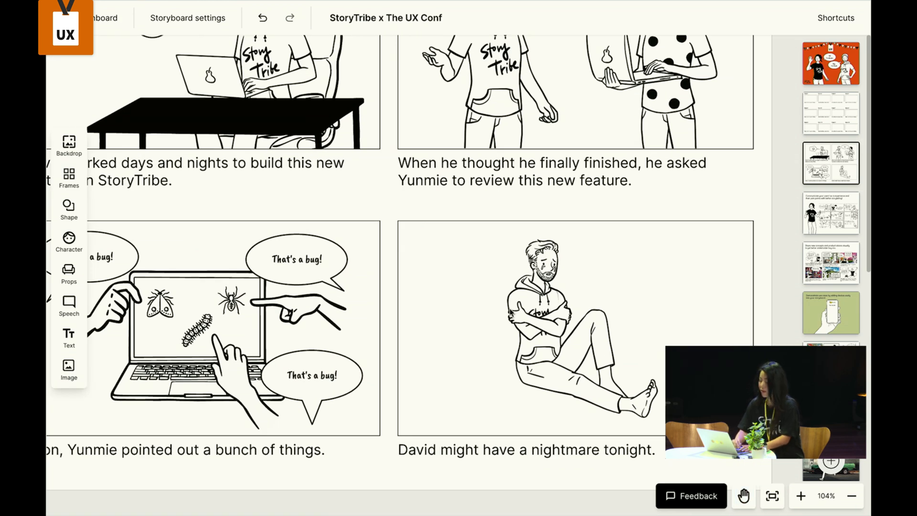
Step: Copy the moth, caterpillar and spider from the third frame's laptop screen to the fourth frame, beside the man's head
scroll(511, 311, down, 3)
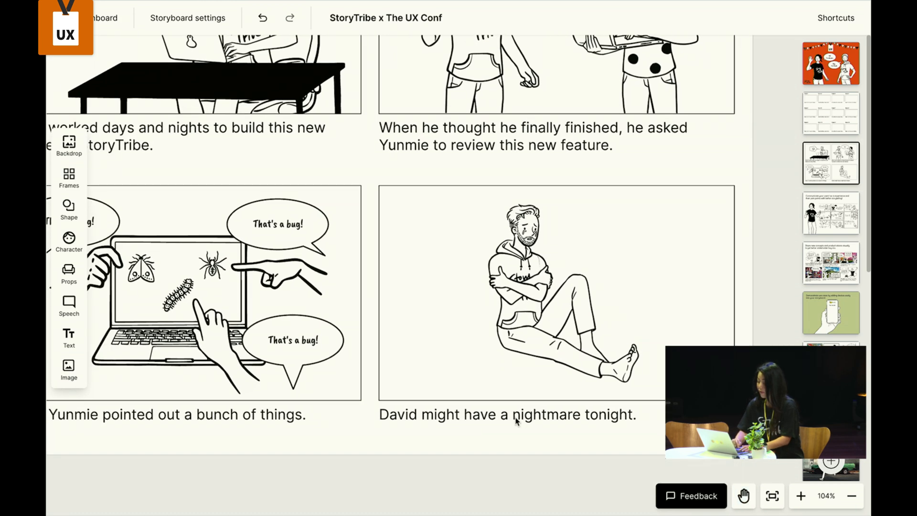
scroll(339, 340, left, 5)
click(266, 287)
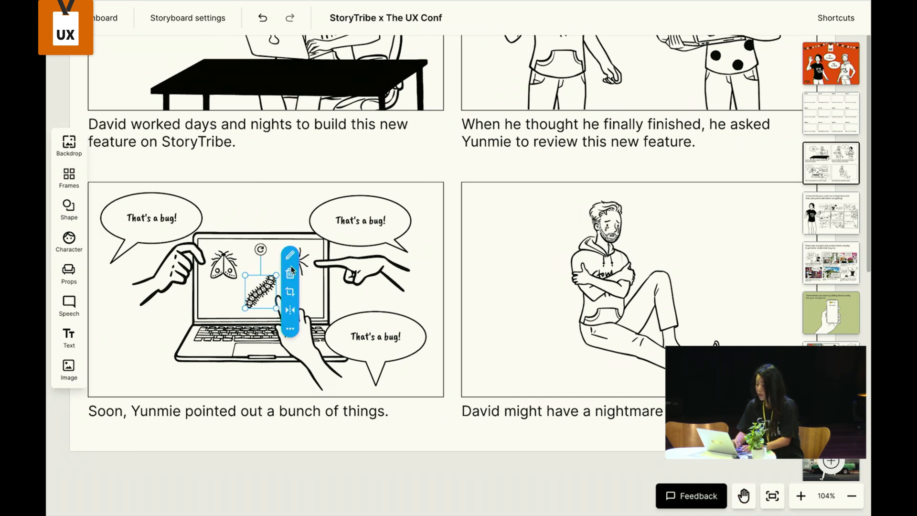
shift+click(304, 264)
drag(230, 270, 494, 220)
scroll(495, 220, right, 2)
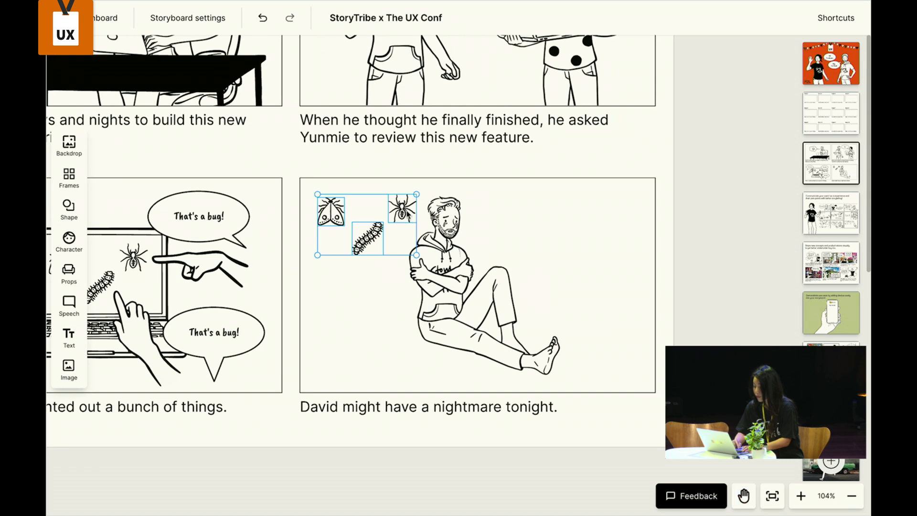
Step: Duplicate the bugs around the seated man to fill the fourth frame, with extra spiders near its right corners
drag(401, 213, 387, 371)
click(337, 362)
drag(555, 371, 620, 226)
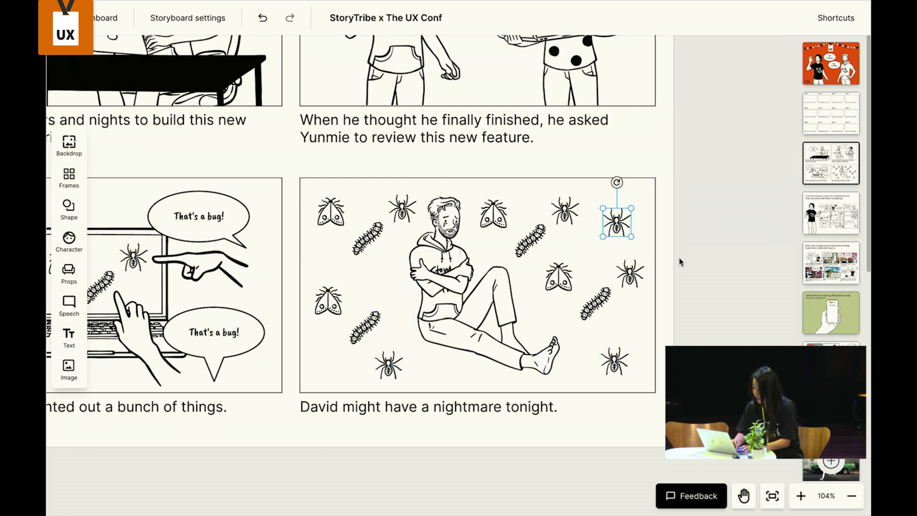
click(681, 262)
Step: Examine the nightmare frame up close and the whole four-frame storyboard at 75%
scroll(627, 312, down, 3)
scroll(627, 312, up, 3)
scroll(627, 312, down, 1)
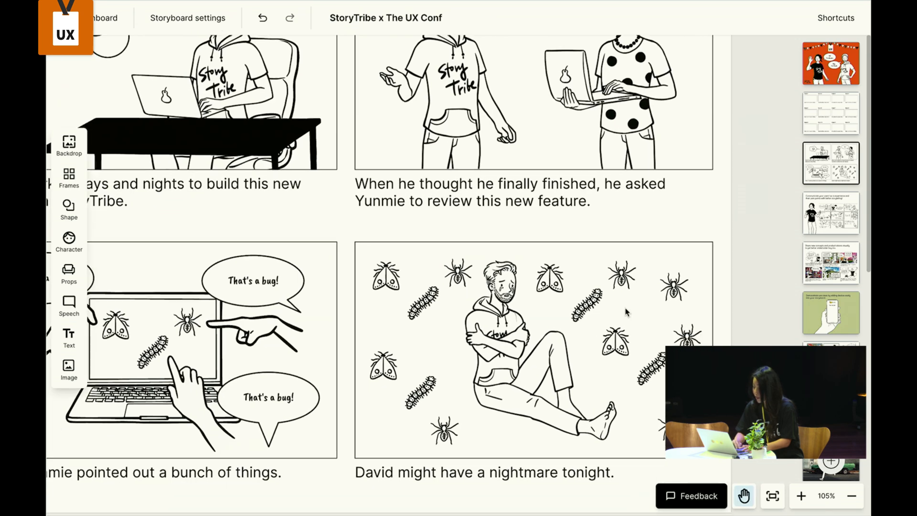
scroll(627, 312, right, 2)
scroll(627, 312, up, 1)
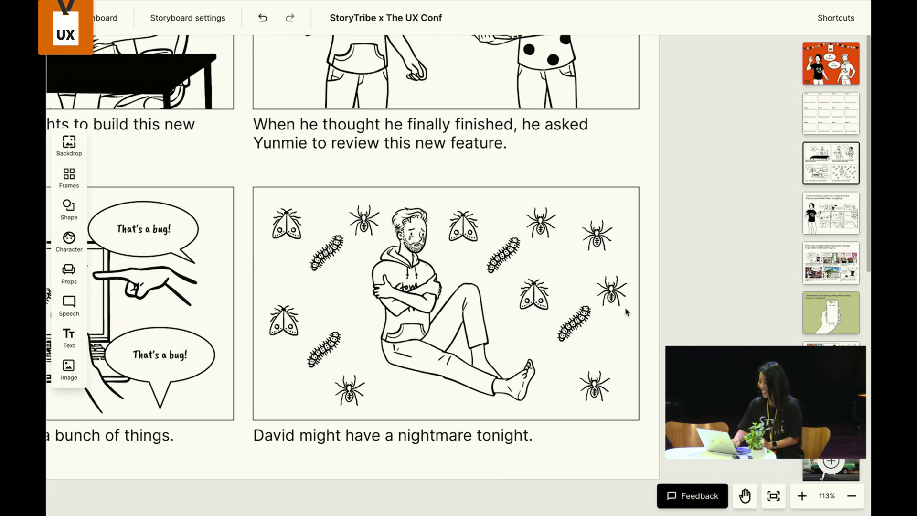
scroll(626, 312, down, 4)
scroll(626, 312, left, 2)
scroll(626, 312, up, 1)
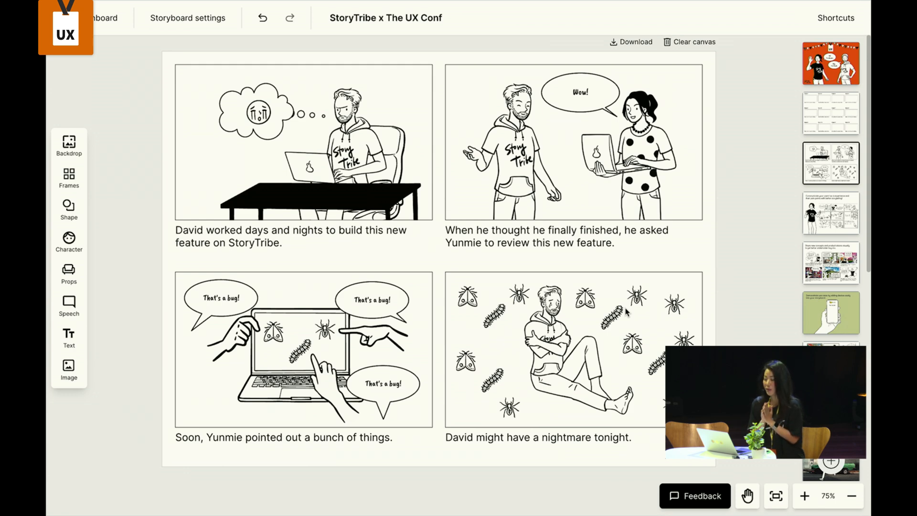
Step: View the as-is experience page and the product visions page, ending on the green page about adding devices
click(815, 227)
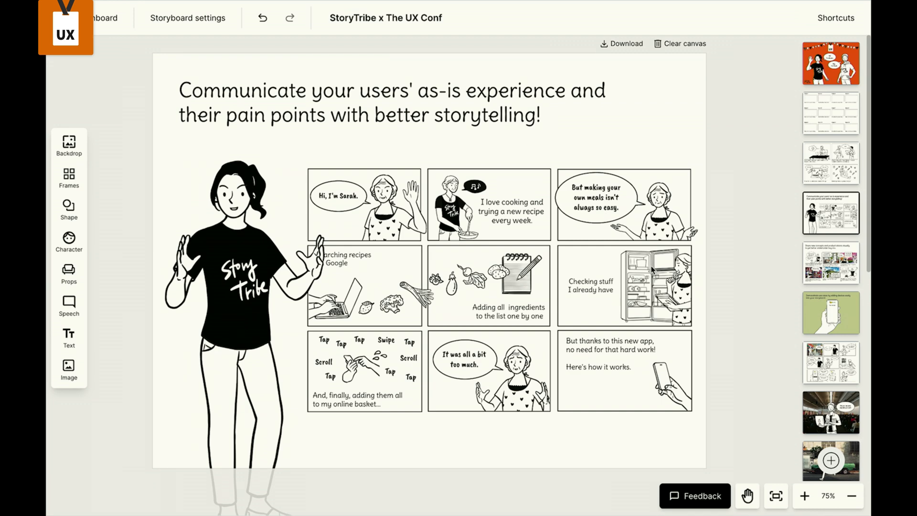
click(829, 266)
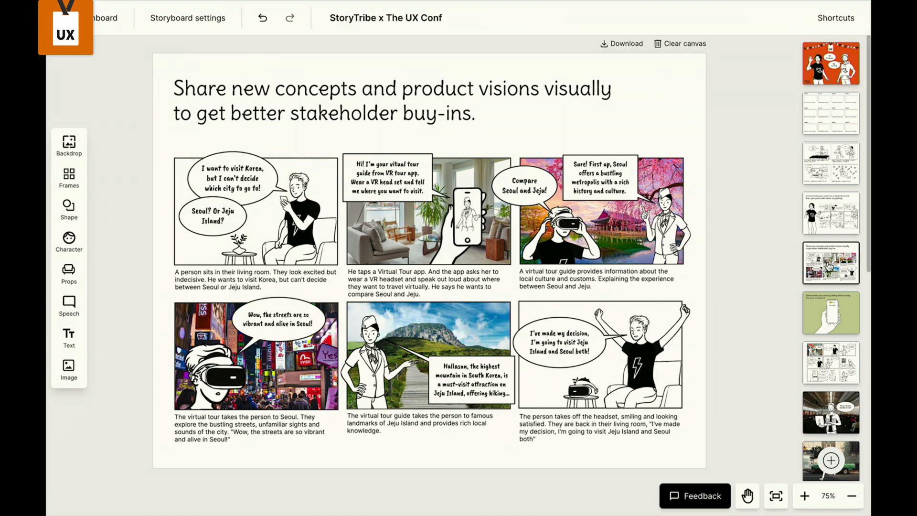
click(834, 320)
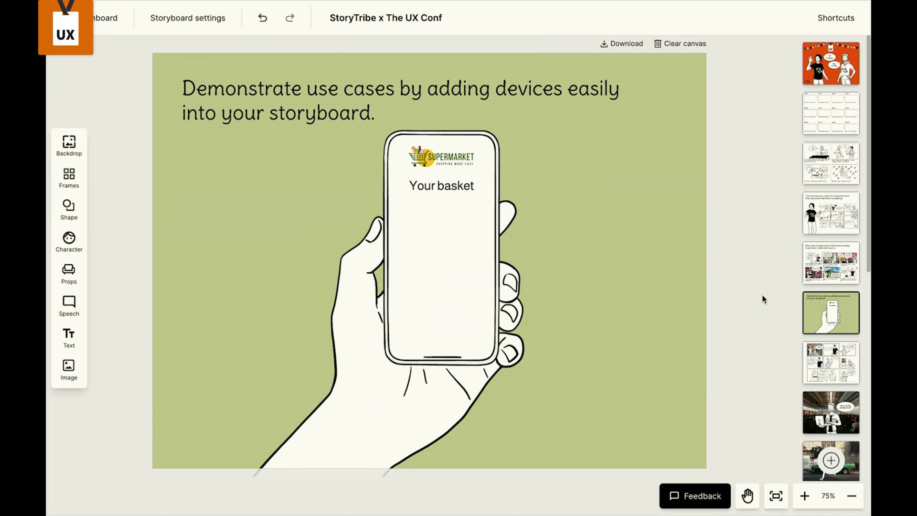
Step: Browse the Hands On Device category of props and return to all categories
click(69, 272)
click(142, 65)
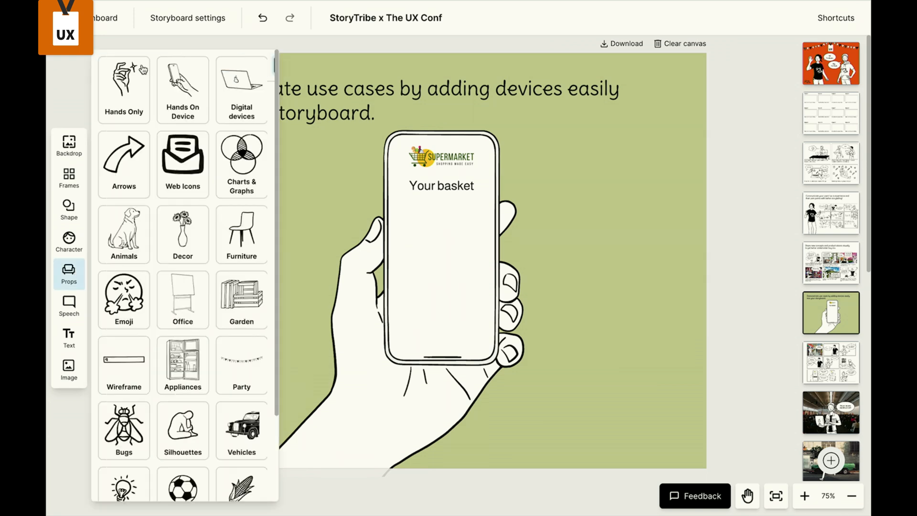
click(179, 112)
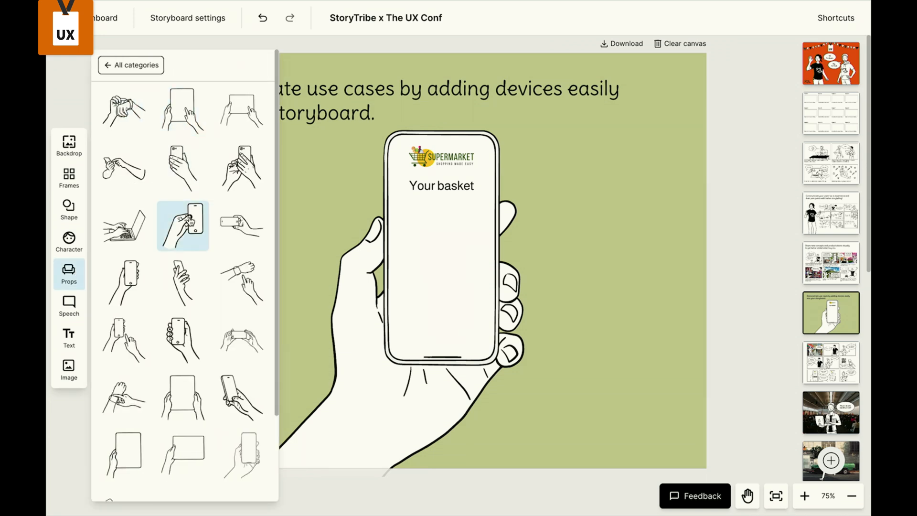
click(142, 69)
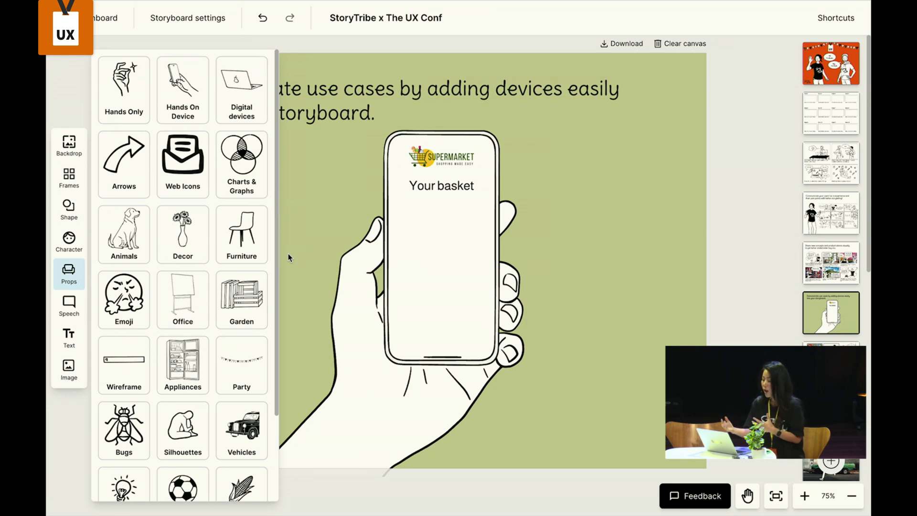
Step: Add the outlined image-and-text card from the Wireframe props and shrink it to about the phone screen's width
scroll(224, 357, down, 2)
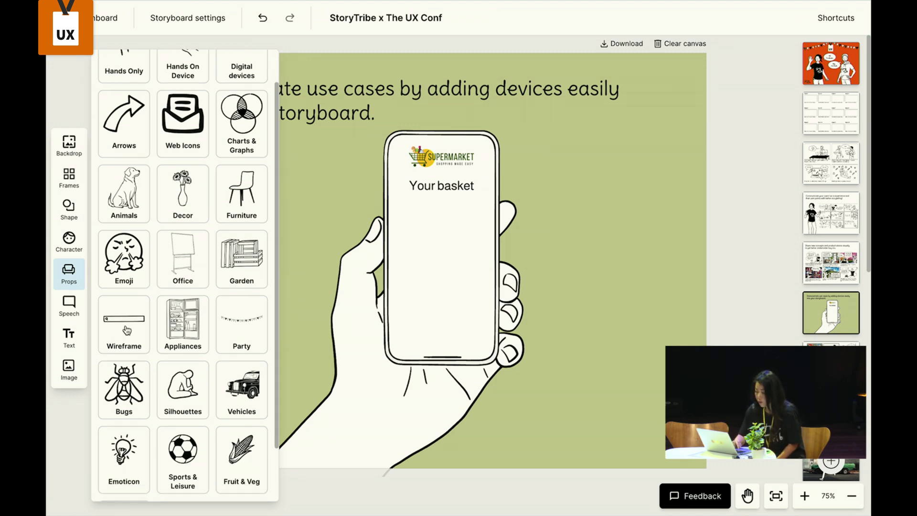
click(122, 328)
scroll(219, 229, down, 6)
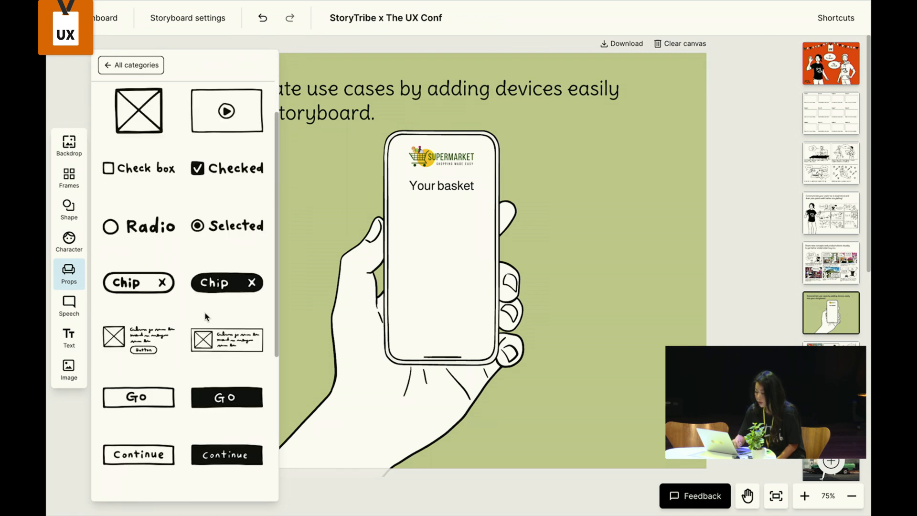
click(226, 189)
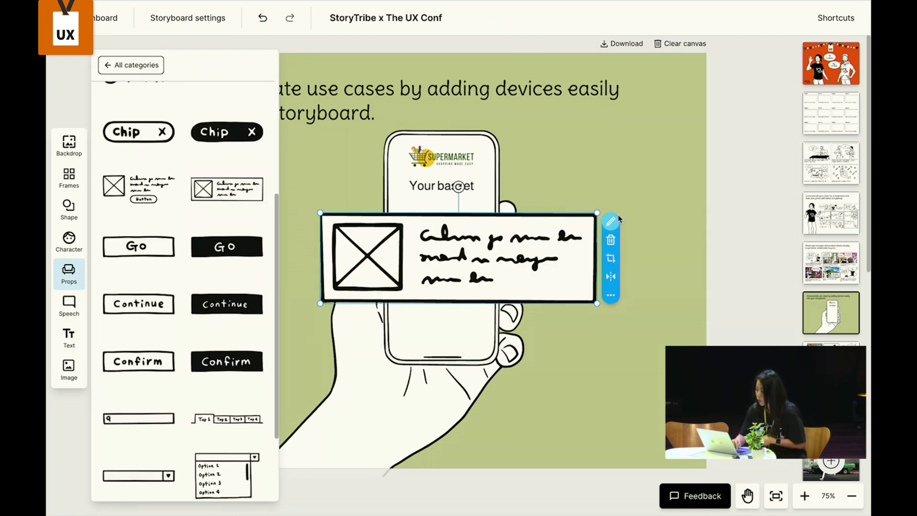
click(578, 224)
drag(578, 225, 506, 253)
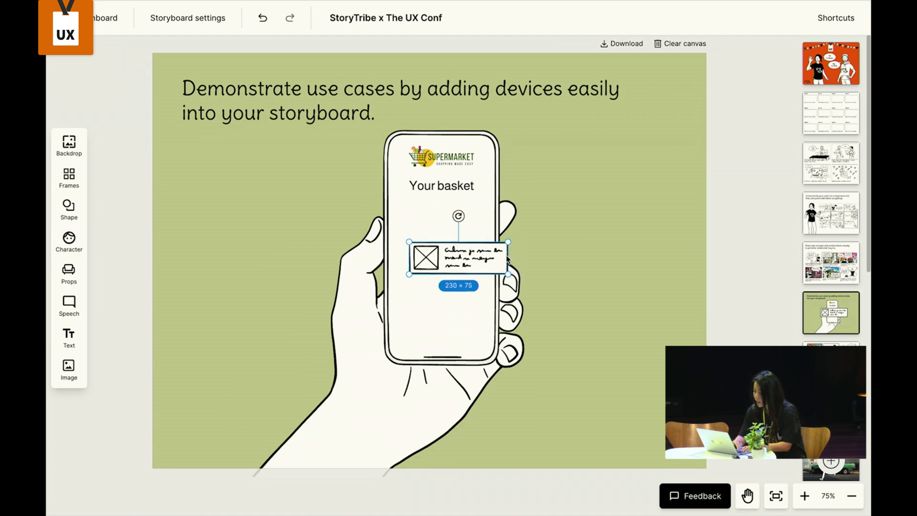
Step: Place the card under the "Your basket" heading and duplicate it twice below to form three stacked items
scroll(503, 252, up, 3)
drag(433, 244, 417, 326)
scroll(427, 217, up, 3)
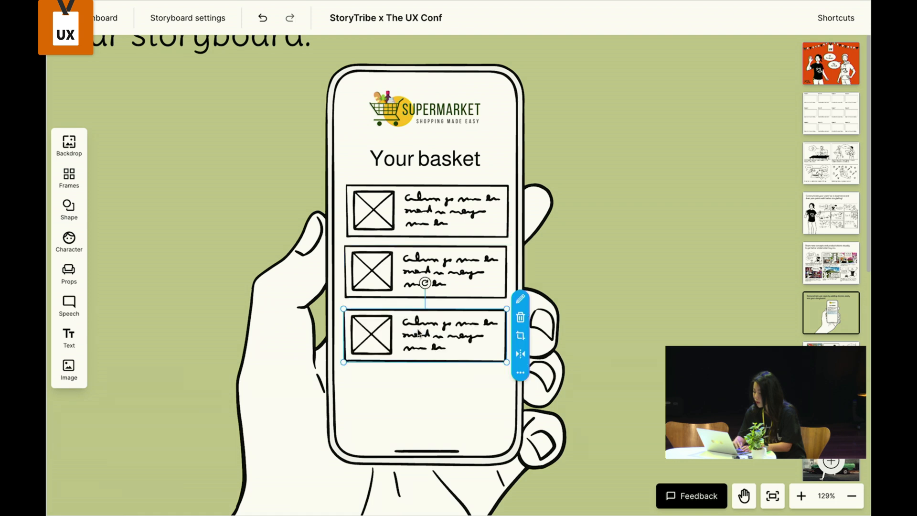
right_click(417, 330)
click(156, 295)
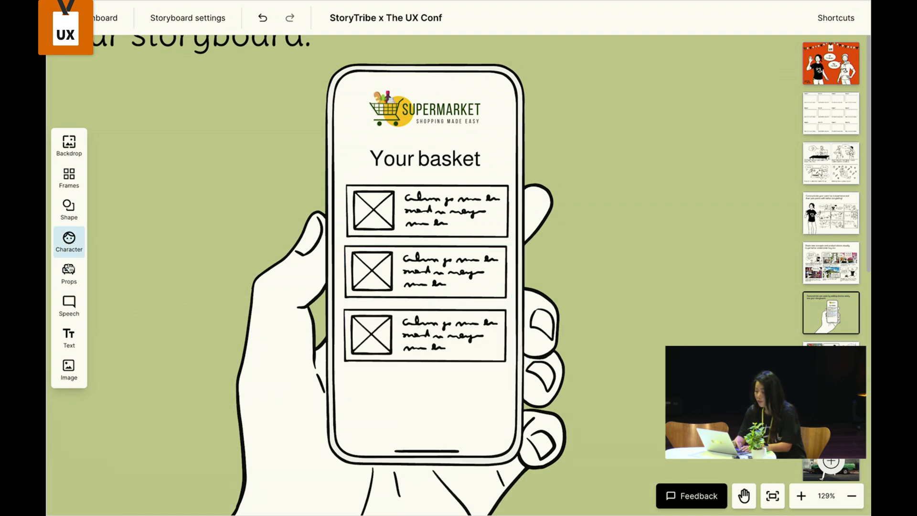
Step: Add the black Continue button from the Wireframe props, shrink it and center it below the third basket item
click(69, 274)
scroll(198, 360, down, 1)
scroll(197, 360, down, 5)
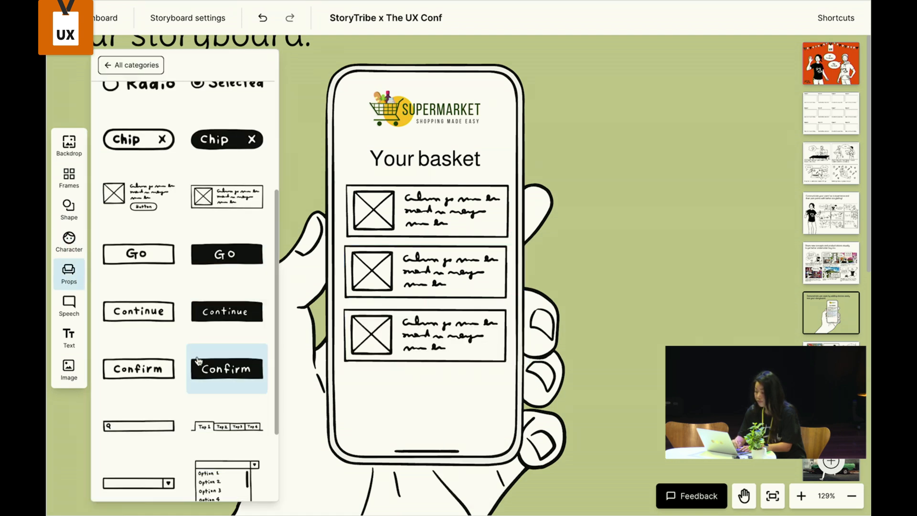
click(228, 315)
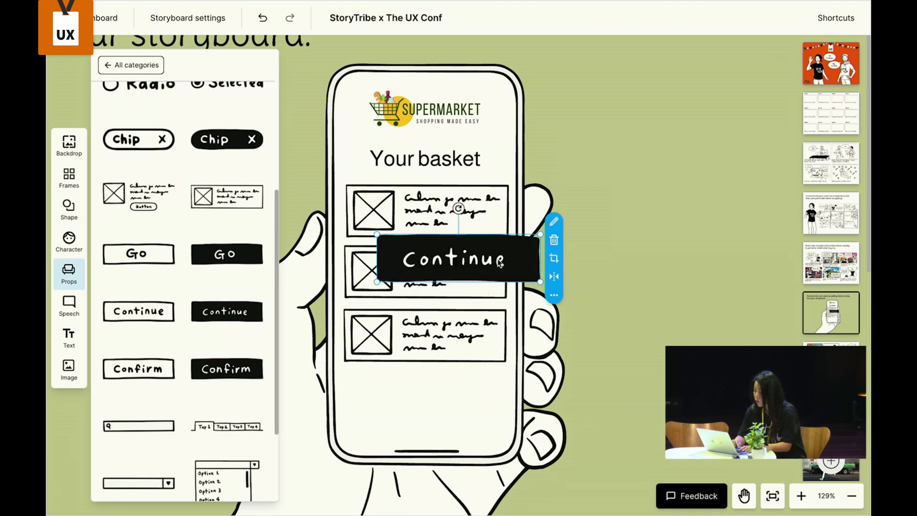
drag(538, 235, 525, 238)
drag(465, 257, 434, 394)
click(634, 292)
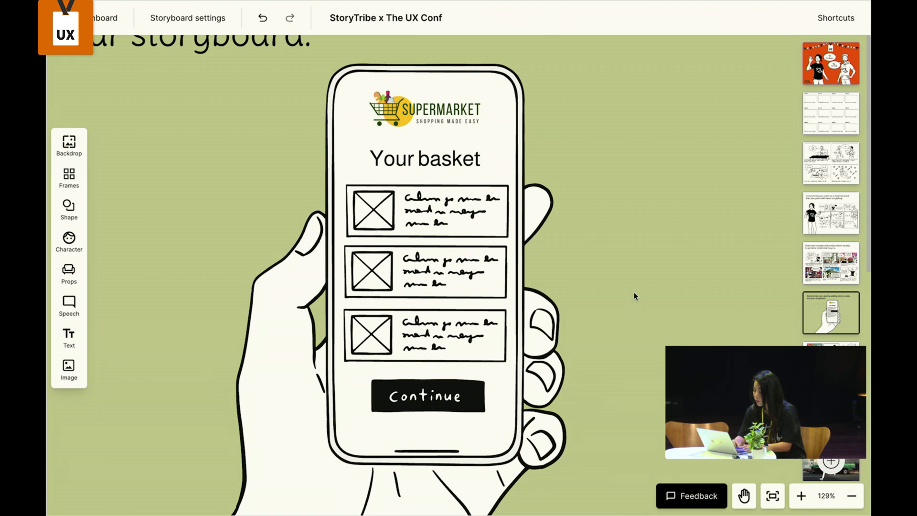
Step: Open the supermarket storyboard page and examine its frames about finding sesame oil with a QR code
scroll(635, 292, down, 5)
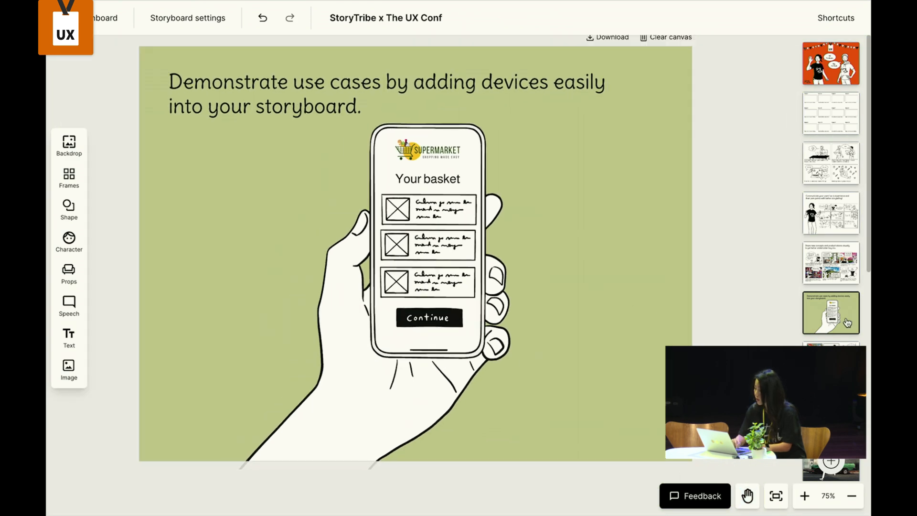
click(830, 363)
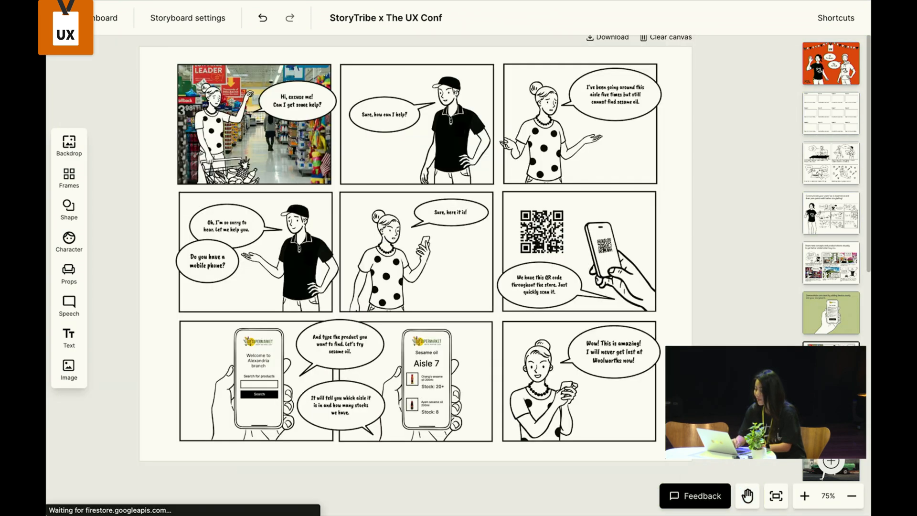
scroll(644, 342, up, 1)
scroll(643, 342, up, 3)
scroll(644, 343, left, 2)
scroll(644, 343, down, 3)
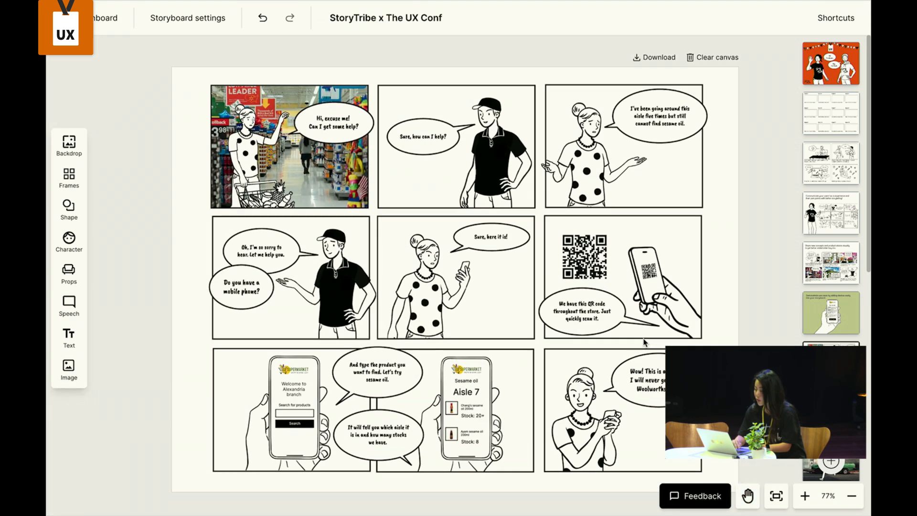
scroll(644, 343, right, 1)
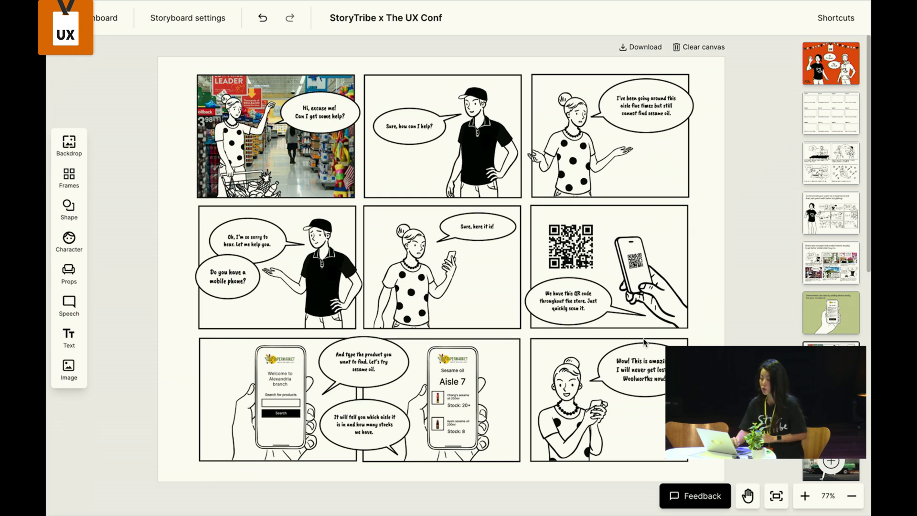
scroll(644, 292, up, 2)
scroll(643, 293, down, 3)
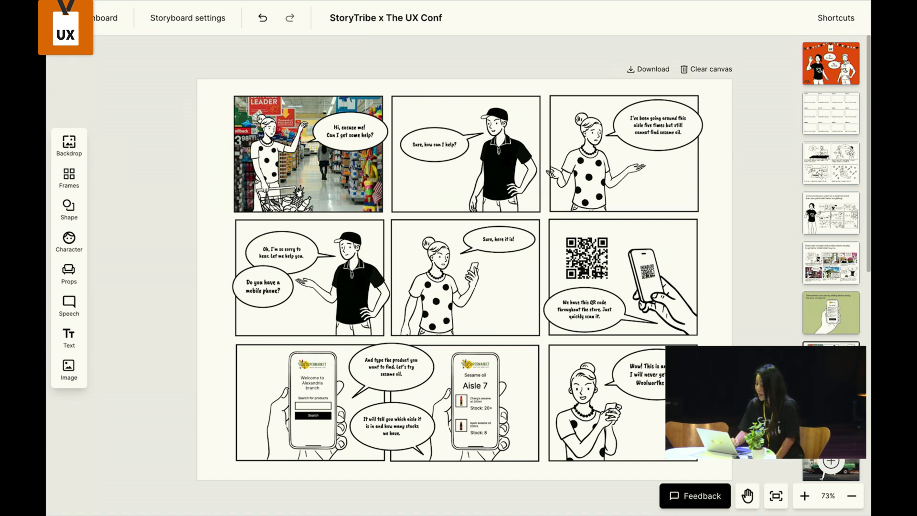
Step: Open the conference hall page and replace its backdrop with a bar interior from the second page of "bar" image results
click(831, 412)
scroll(609, 334, up, 1)
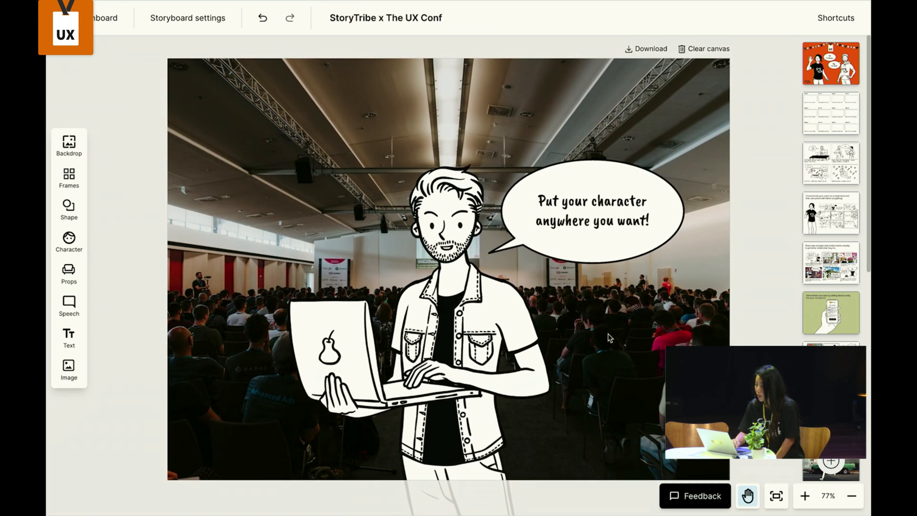
scroll(608, 338, down, 1)
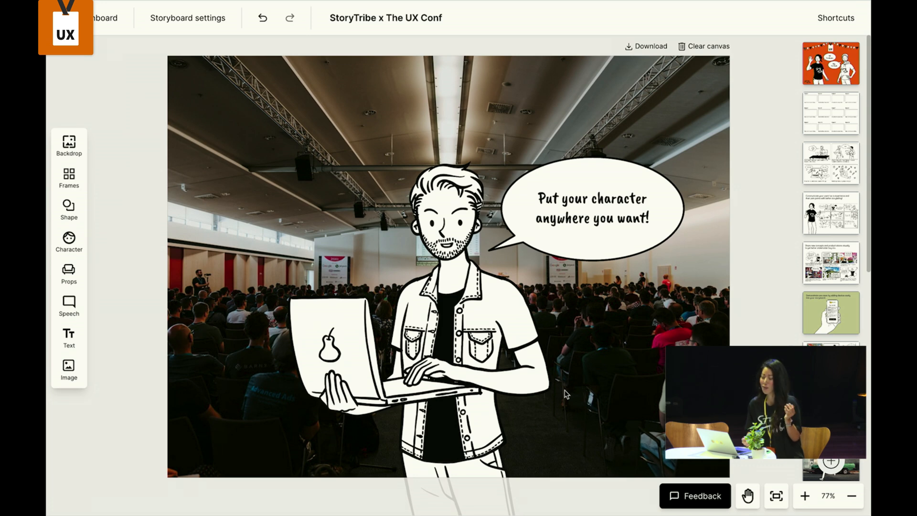
click(61, 154)
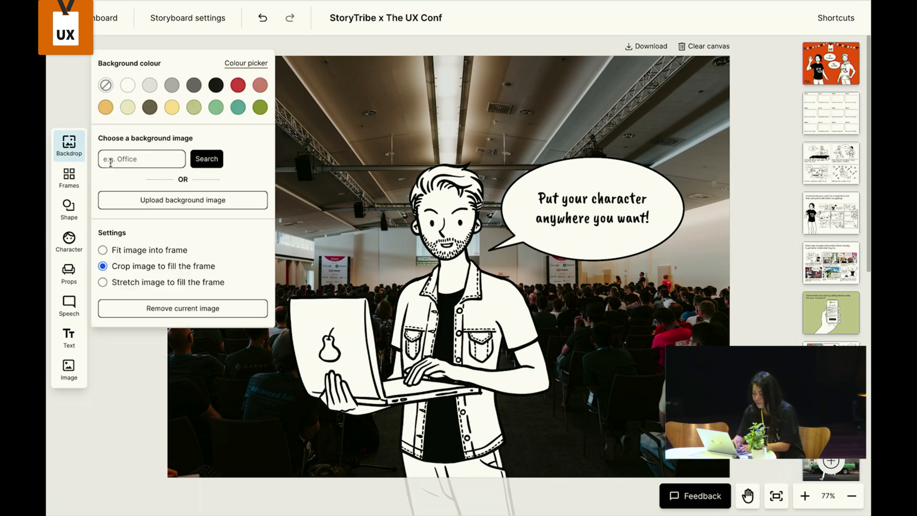
click(110, 162)
text(bar)
key(Return)
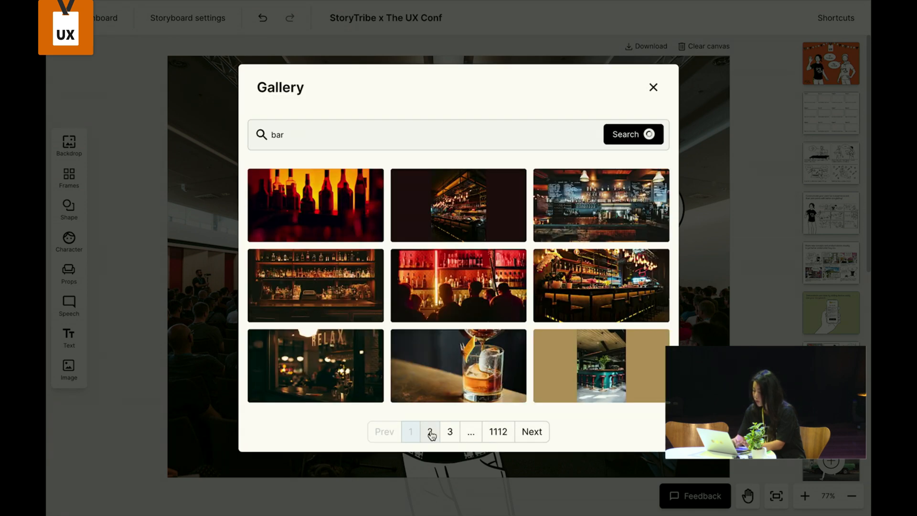
click(430, 433)
click(352, 368)
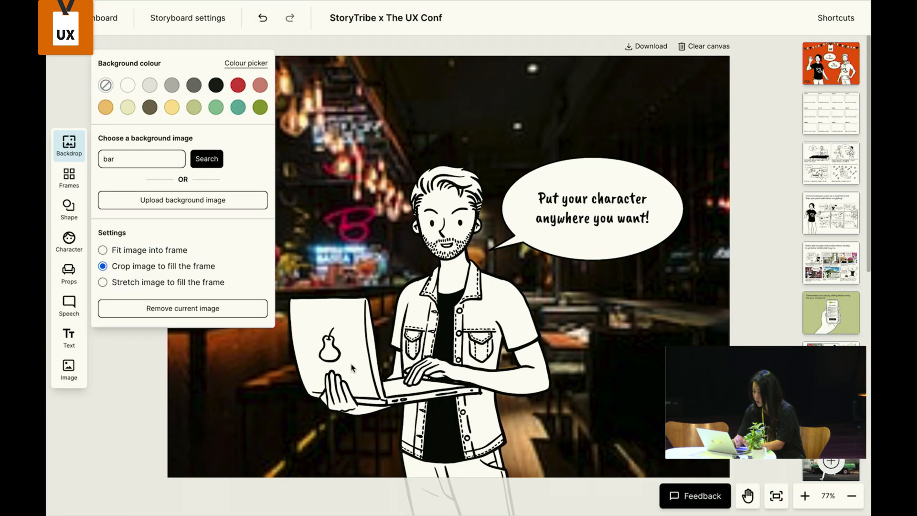
click(764, 190)
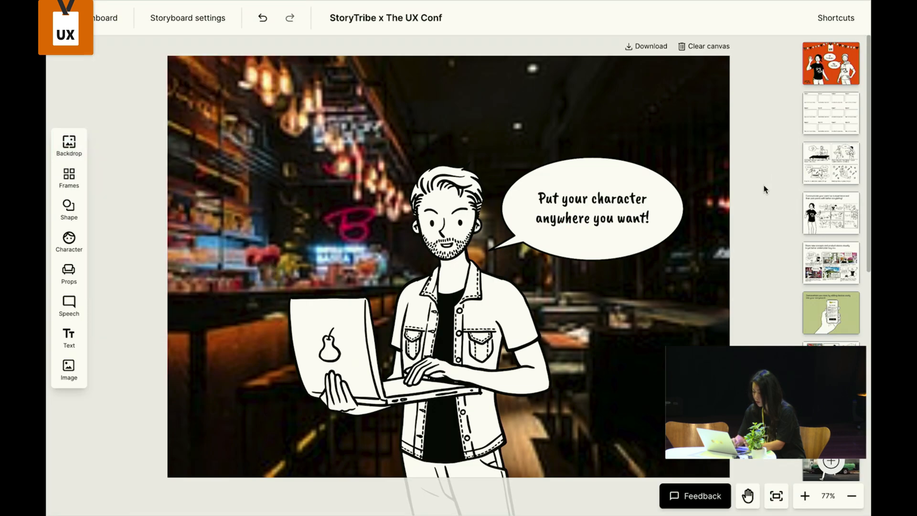
Step: Change the character's laptop-holding arms to the pose with a raised wine glass and one hand on the hip
click(487, 300)
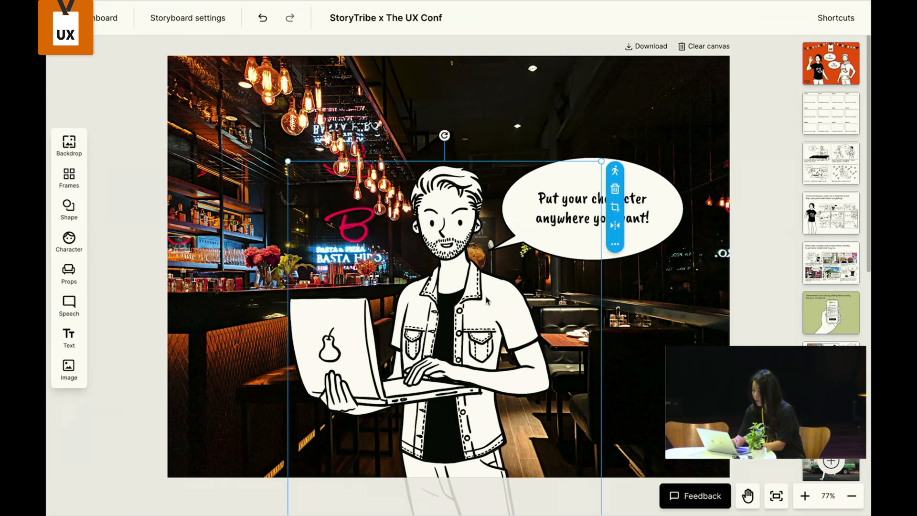
click(614, 171)
scroll(193, 272, down, 5)
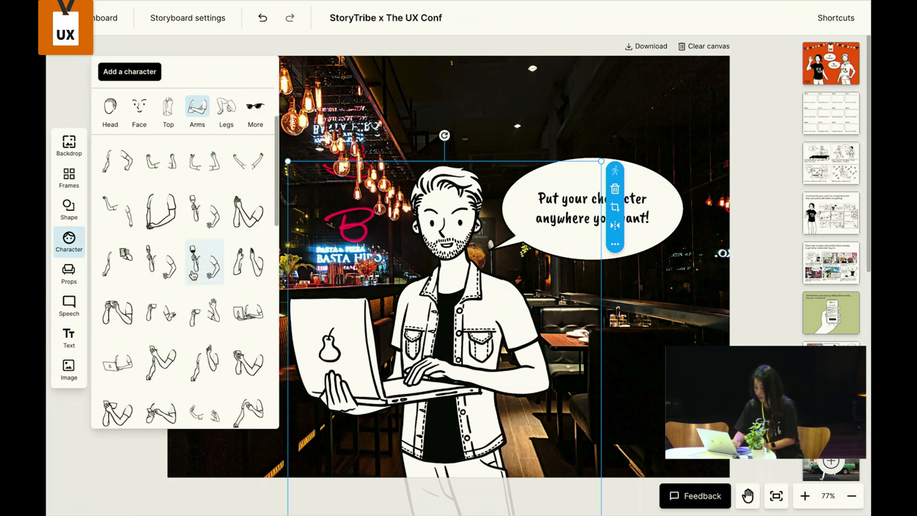
scroll(194, 276, down, 1)
click(203, 236)
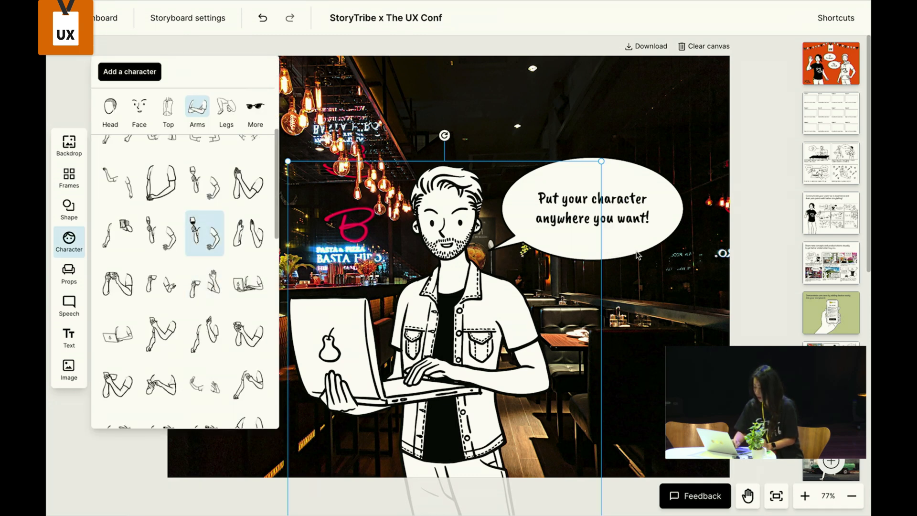
click(754, 237)
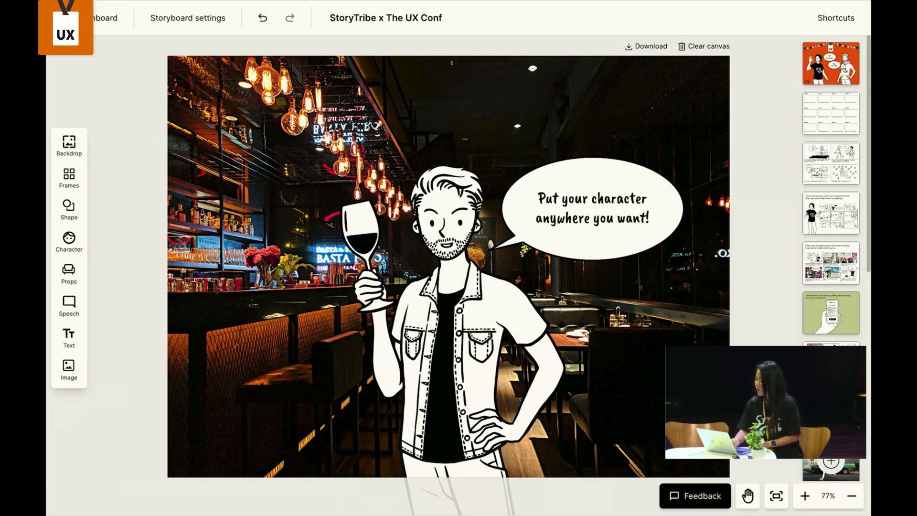
Step: Browse the example pages showing characters on the street, in a kitchen, at an airport, on a train platform and in a convenience store
scroll(830, 248, down, 2)
scroll(687, 247, down, 4)
scroll(687, 247, up, 4)
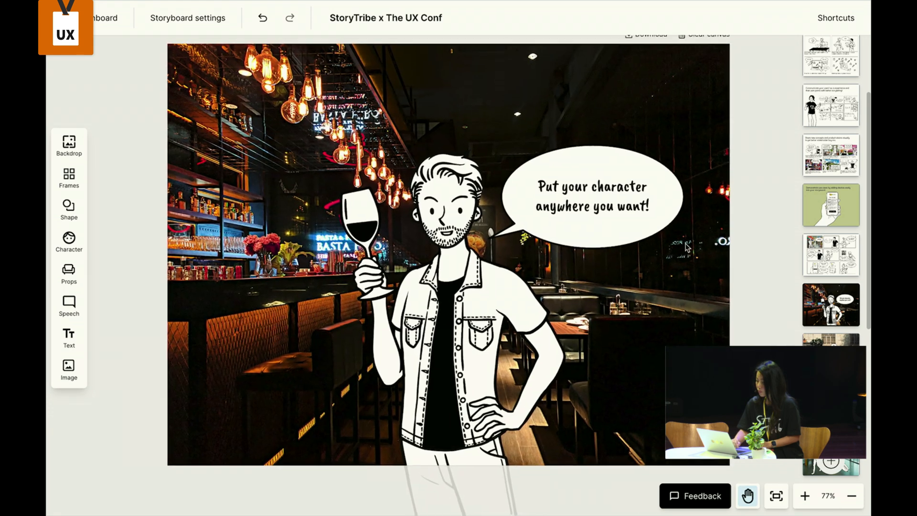
scroll(688, 247, up, 1)
scroll(831, 191, down, 2)
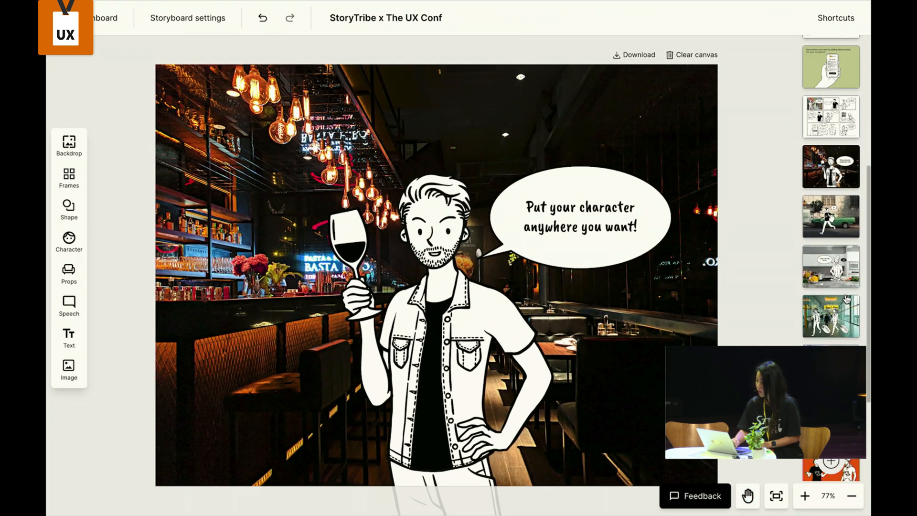
click(841, 201)
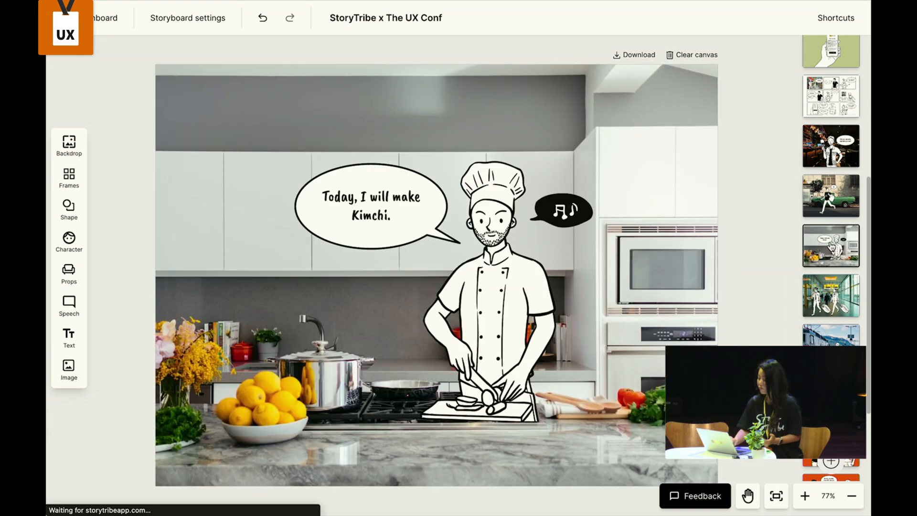
click(831, 245)
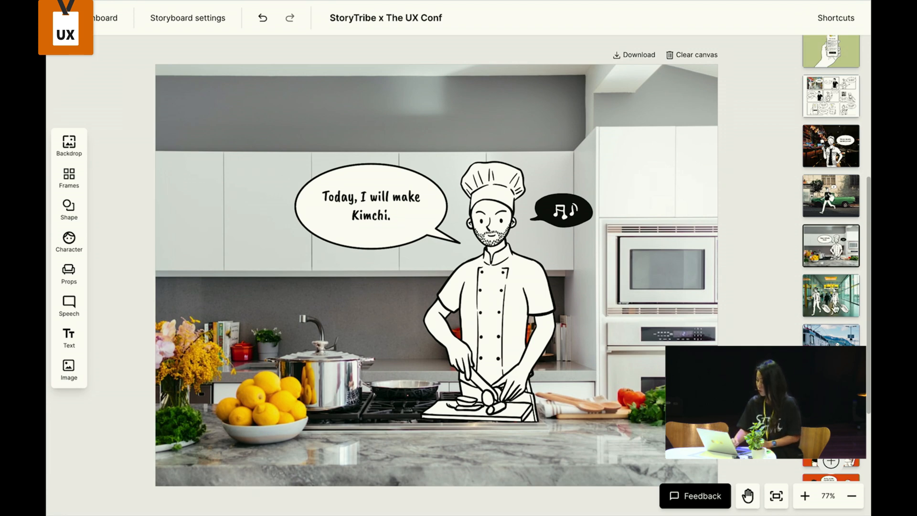
click(833, 306)
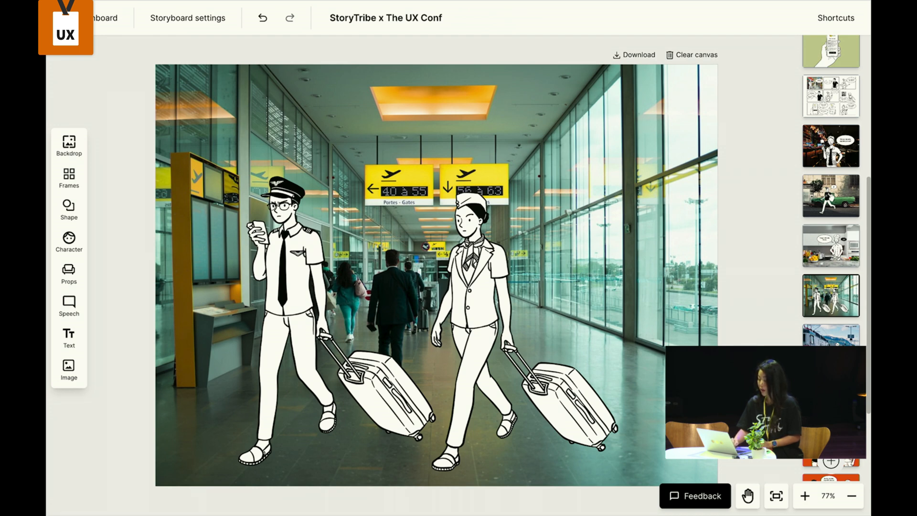
click(826, 335)
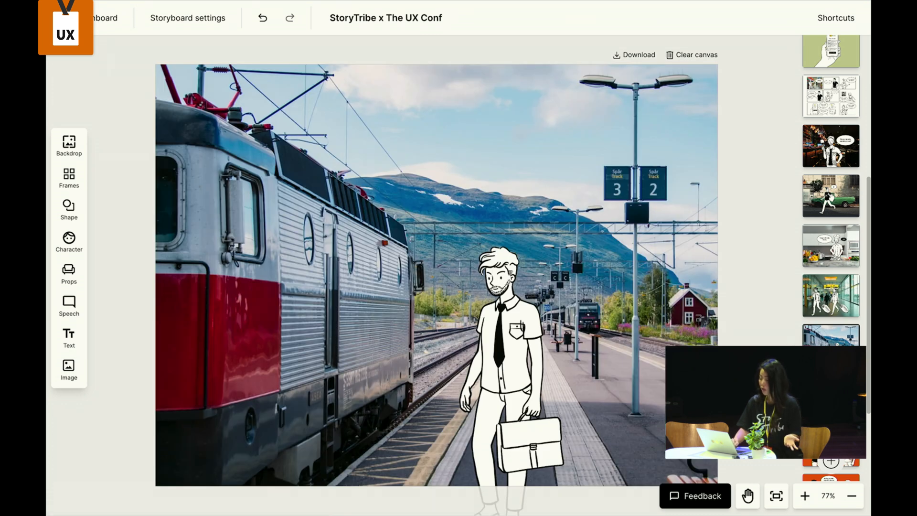
click(831, 389)
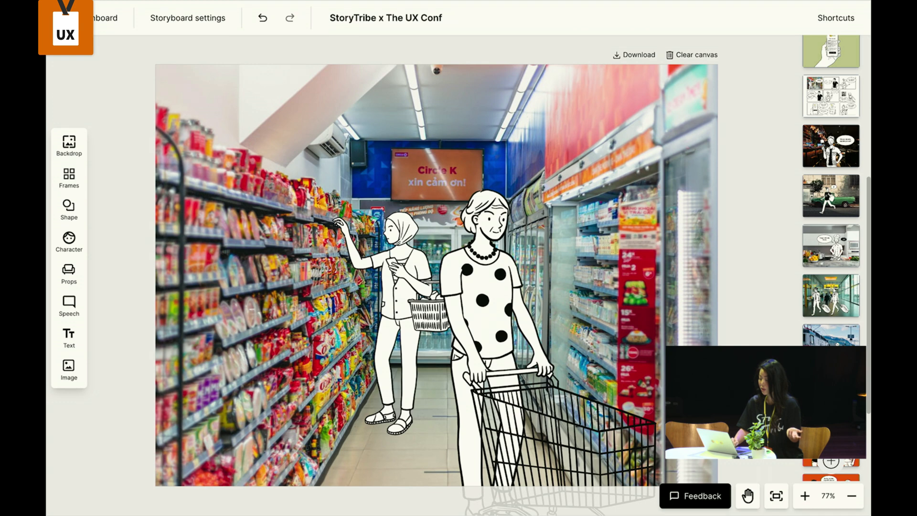
Step: View the open beta announcement page and the closing page with the QR code and 20% discount offer
scroll(830, 191, down, 1)
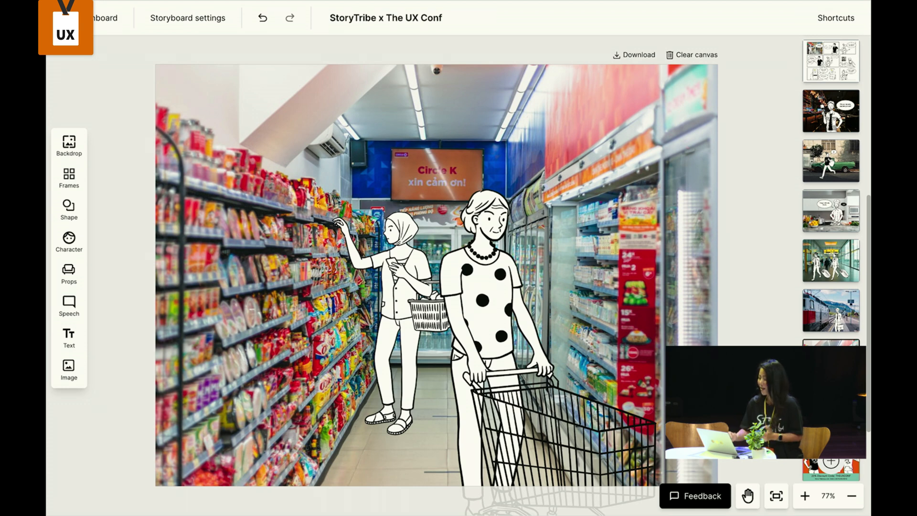
click(831, 409)
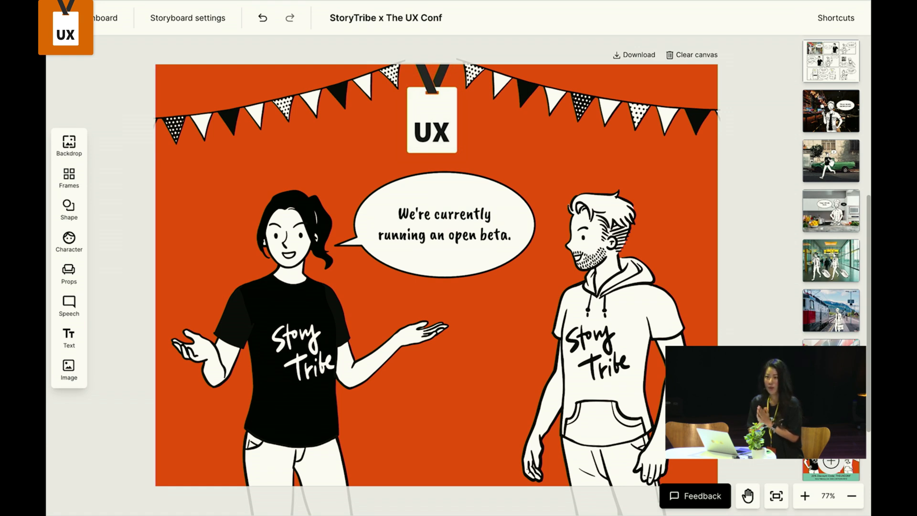
scroll(831, 258, down, 2)
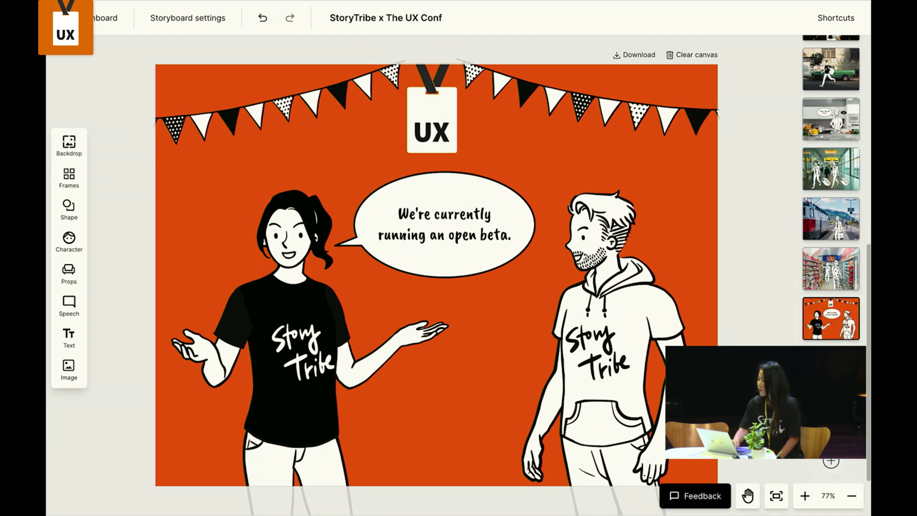
click(831, 368)
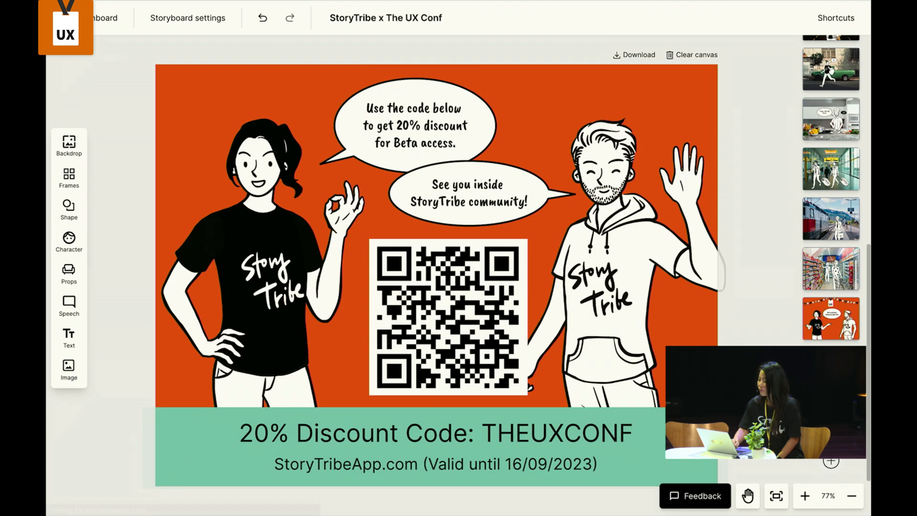